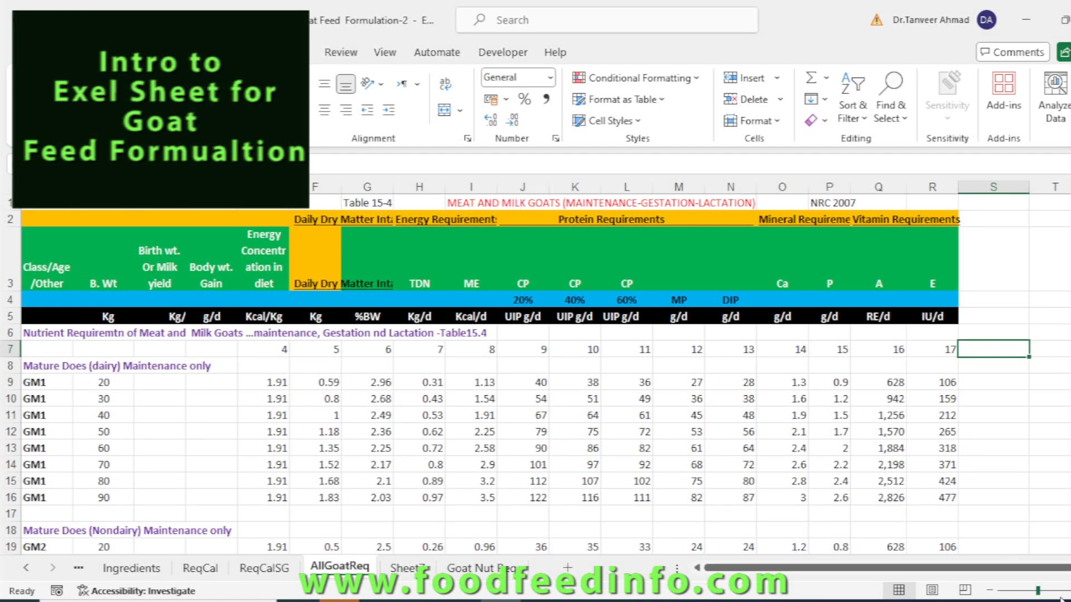
# Bring up the Zoom dialog over the AllGoatReq sheet with Alt+W, Q.
pyautogui.hotkey('alt', 'w')
pyautogui.press('q')
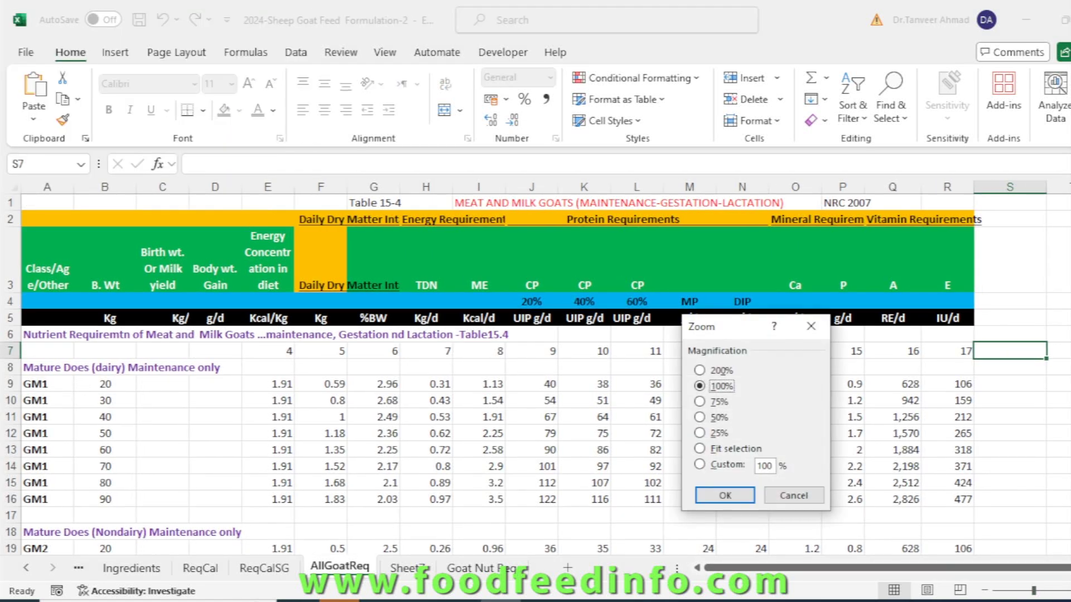
# Confirm the Zoom dialog and enlarge the AllGoatReq requirements table with the zoom slider.
pyautogui.click(783, 494)
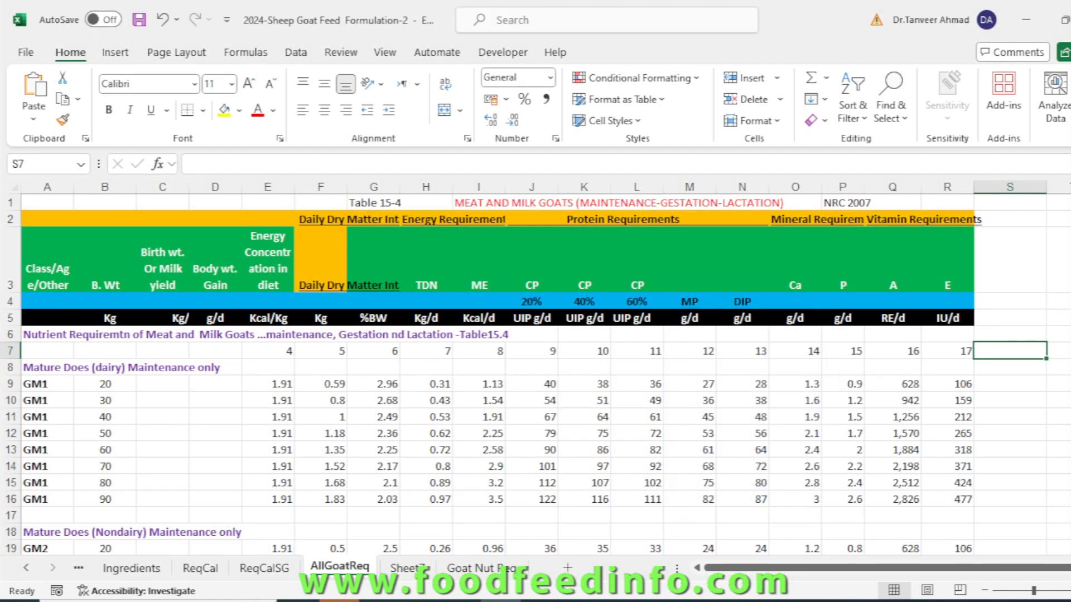
pyautogui.moveTo(1033, 590); pyautogui.dragTo(929, 570)
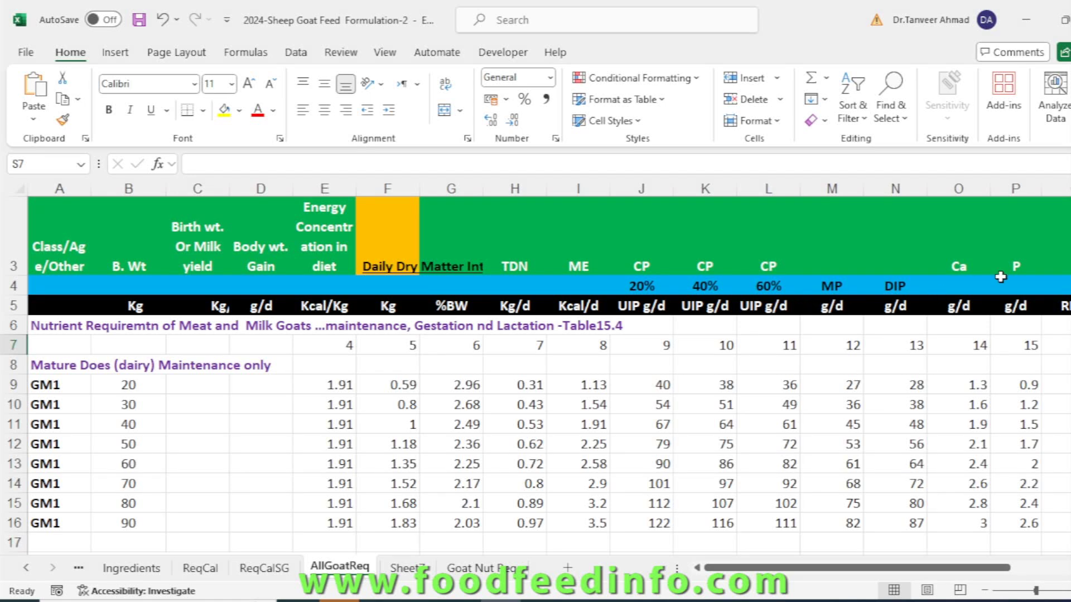
pyautogui.moveTo(836, 567); pyautogui.dragTo(798, 572)
pyautogui.scroll(-1, 535, 376)
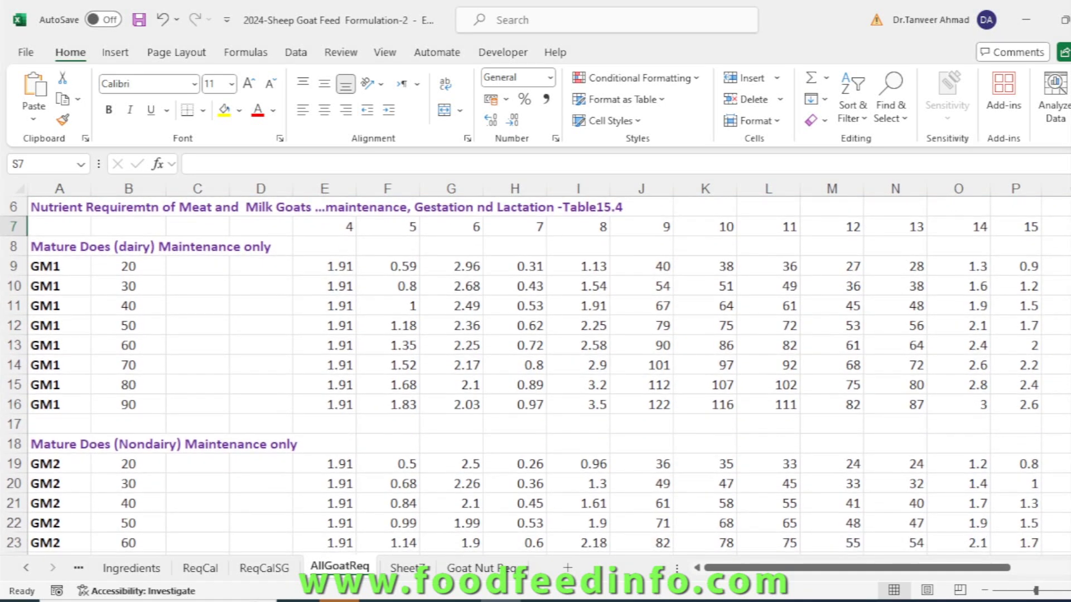
pyautogui.scroll(-4, 535, 375)
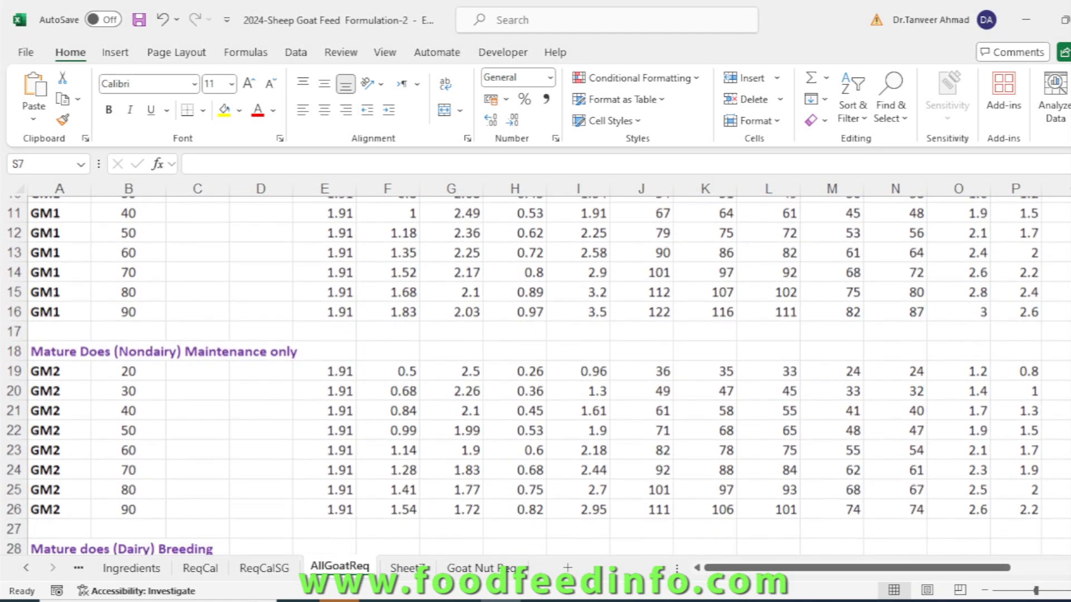
pyautogui.scroll(-2, 536, 376)
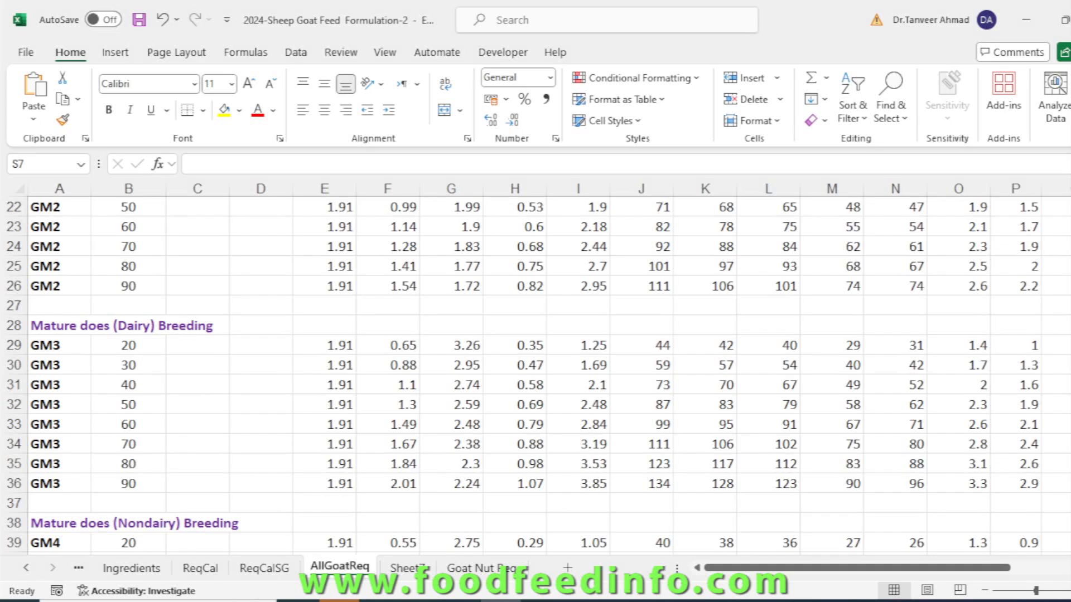
pyautogui.scroll(-3, 536, 375)
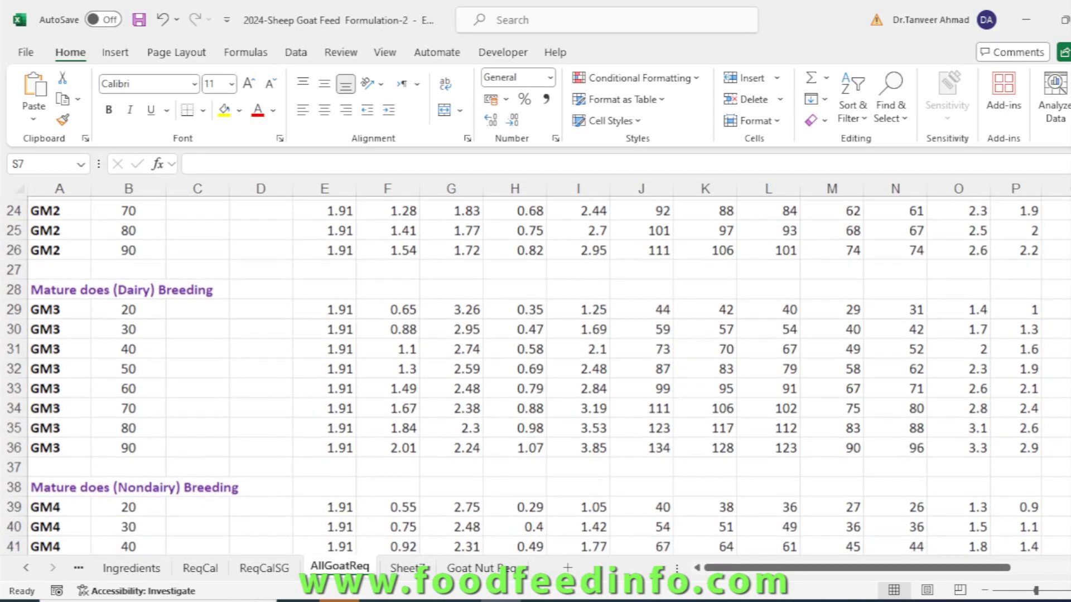
pyautogui.scroll(-10, 536, 375)
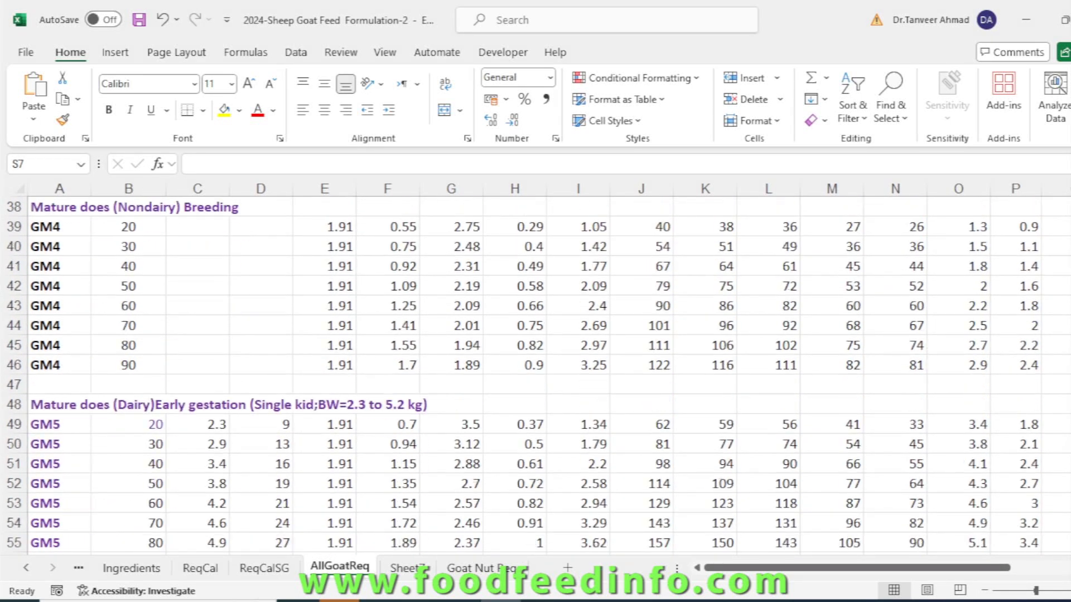
pyautogui.scroll(-11, 535, 376)
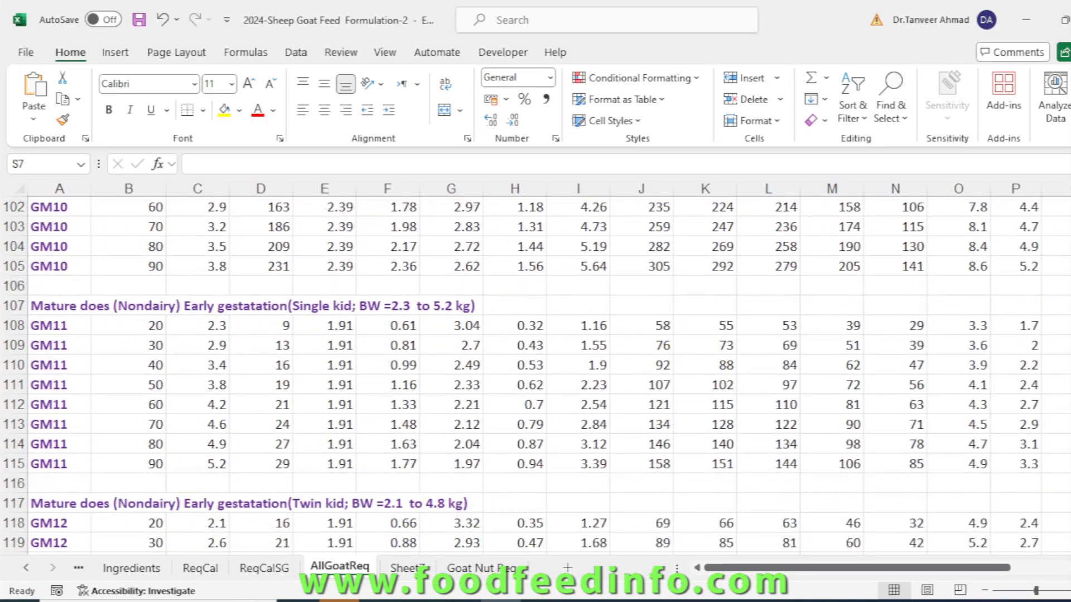
pyautogui.scroll(-6, 535, 376)
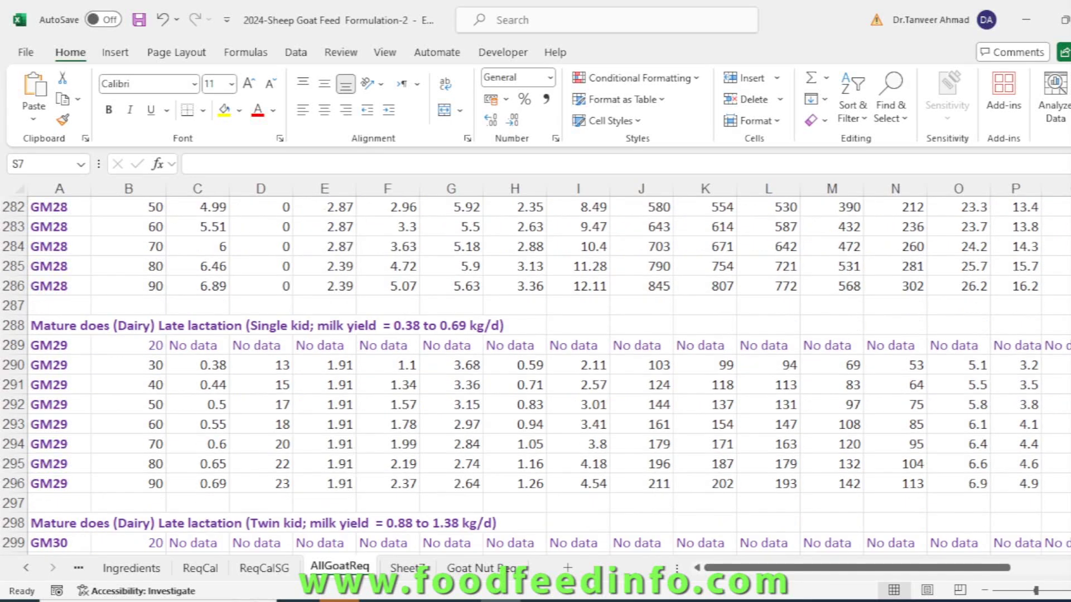
pyautogui.scroll(-11, 536, 368)
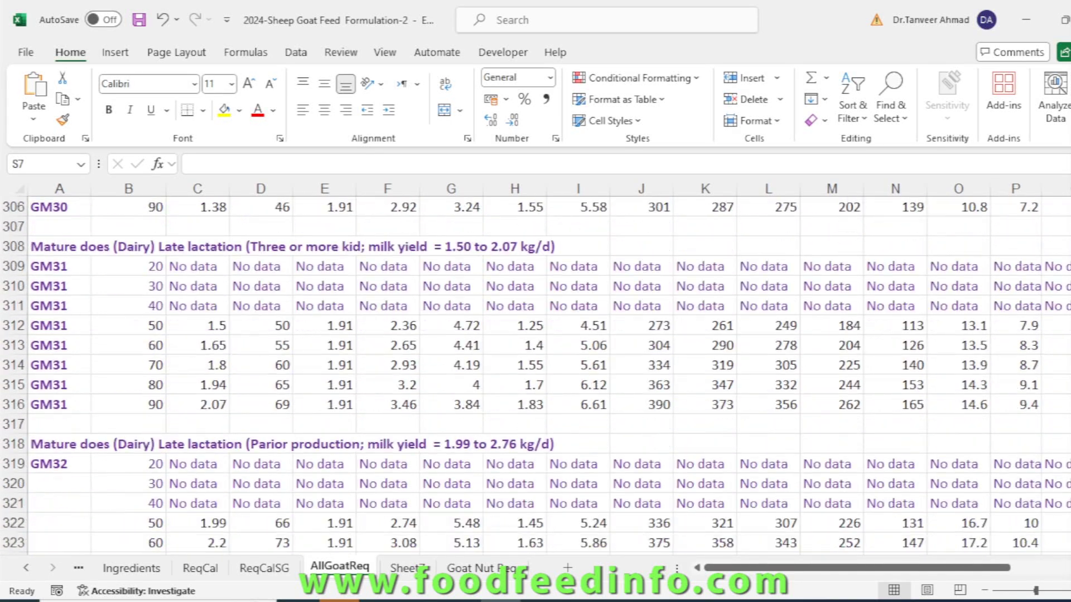
pyautogui.scroll(-11, 535, 368)
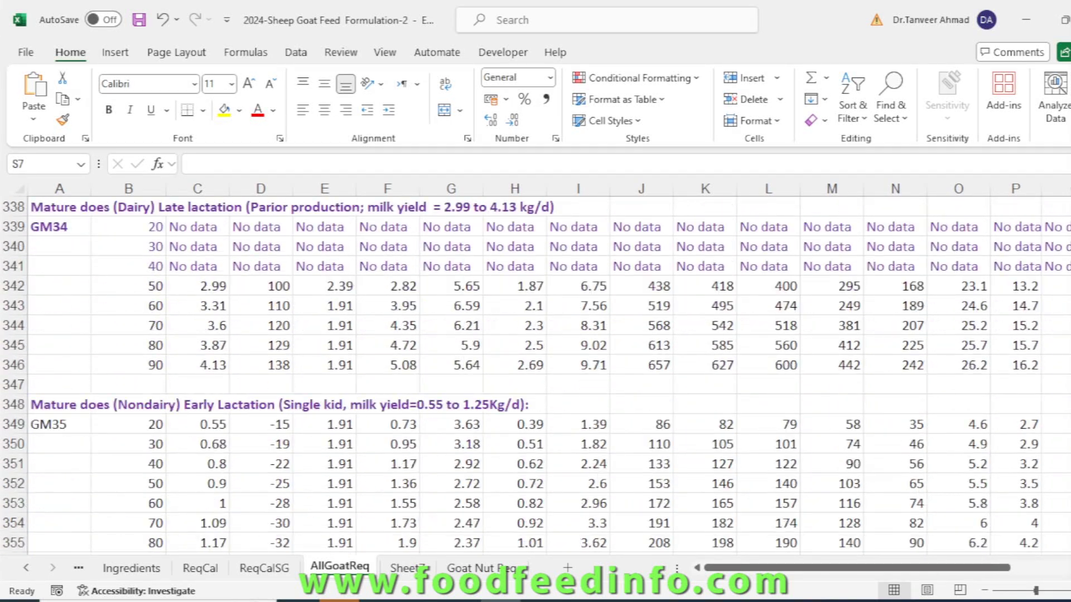
pyautogui.scroll(-6, 535, 368)
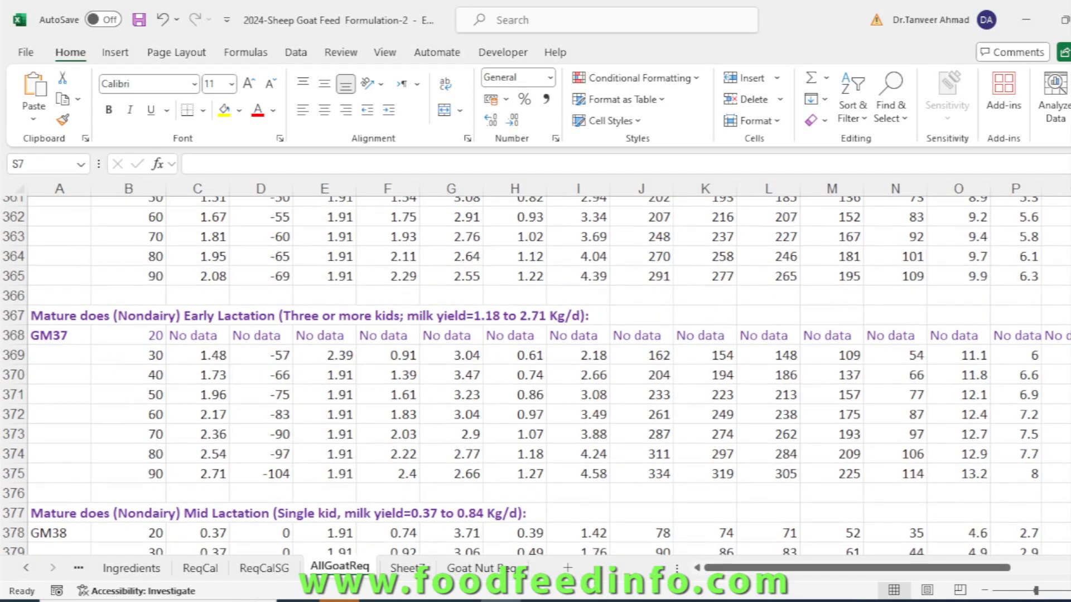
pyautogui.scroll(-7, 536, 368)
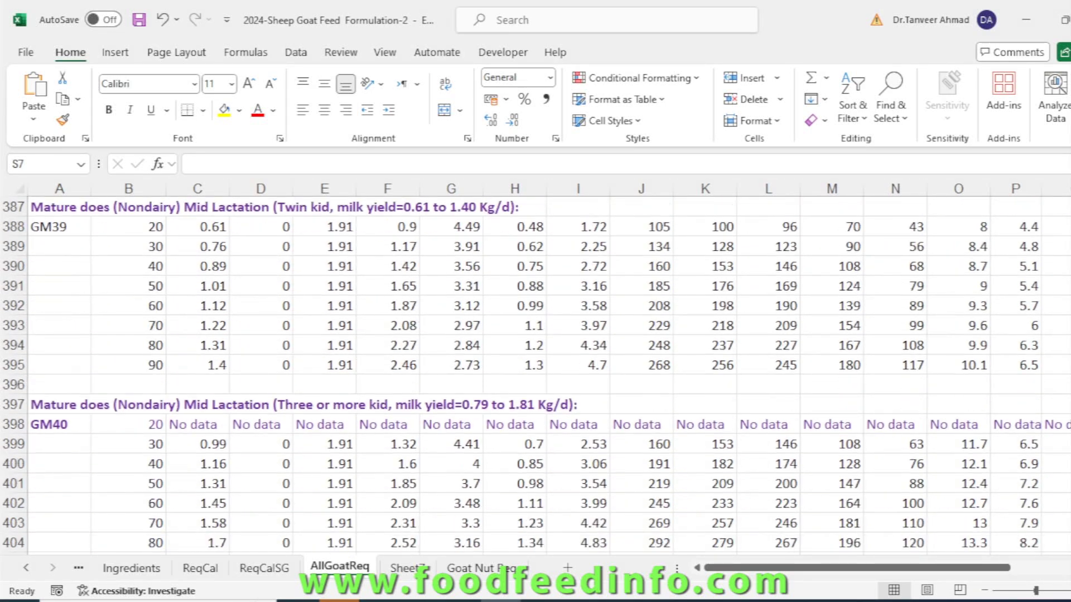
pyautogui.scroll(-10, 536, 368)
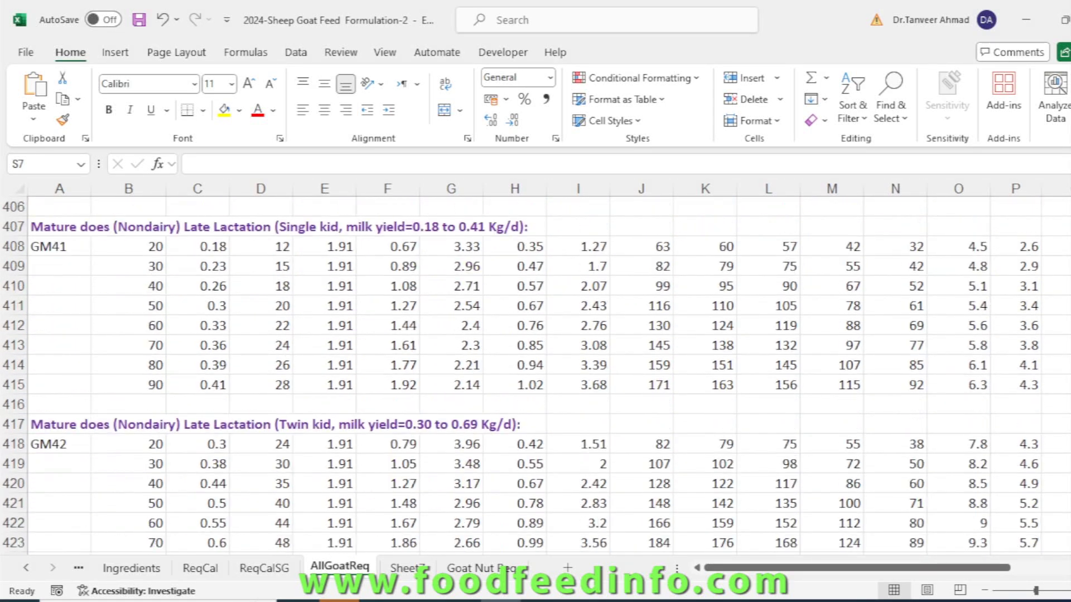
pyautogui.scroll(-3, 535, 368)
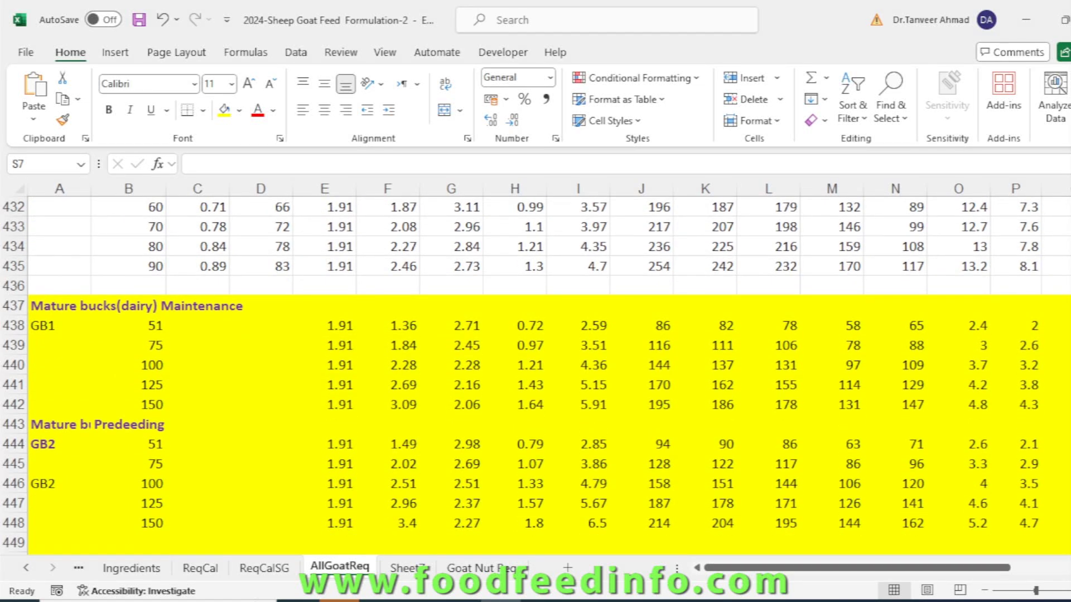
pyautogui.scroll(-1, 535, 368)
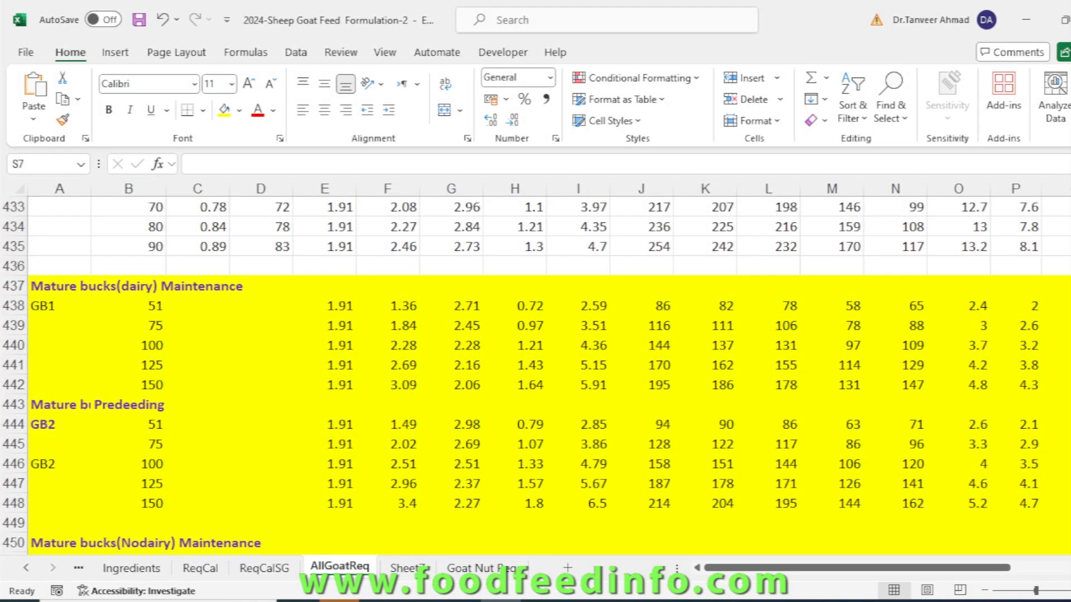
pyautogui.scroll(-1, 535, 373)
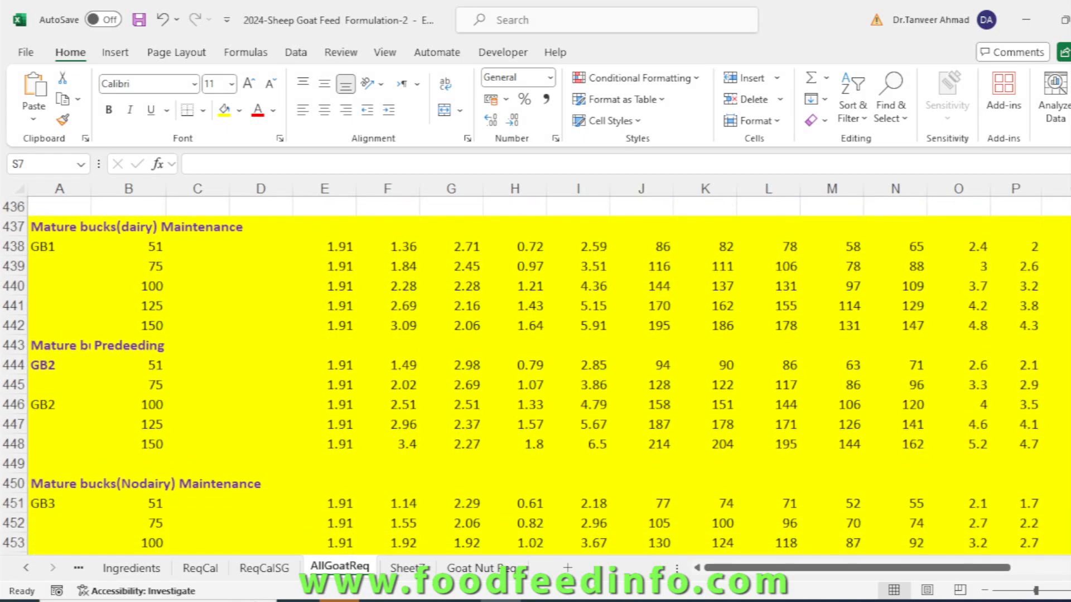
pyautogui.scroll(-2, 535, 374)
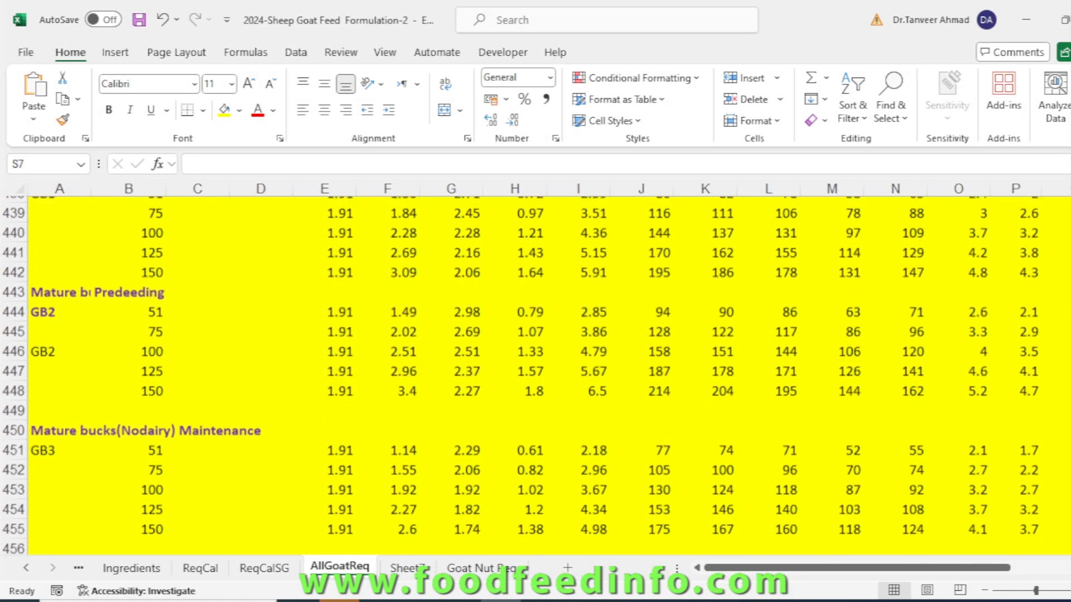
pyautogui.scroll(-4, 535, 374)
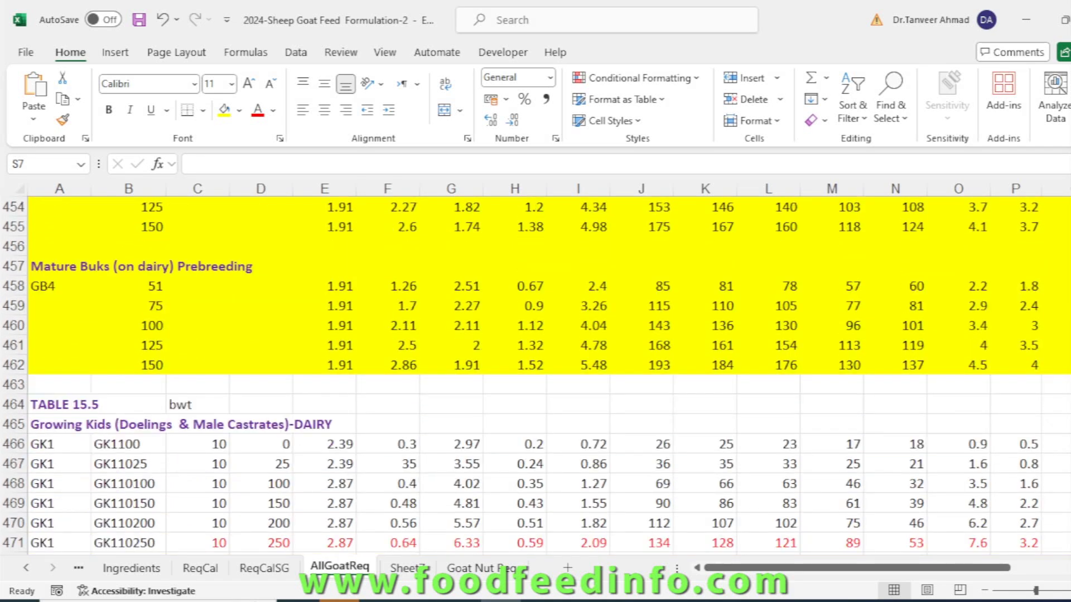
pyautogui.scroll(-2, 535, 374)
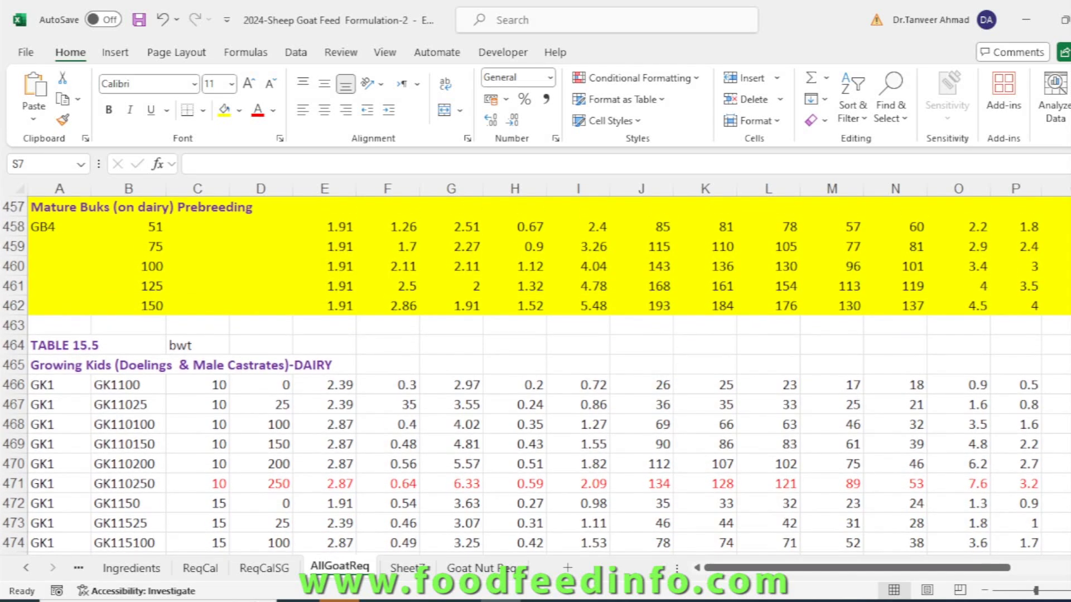
pyautogui.scroll(-1, 536, 374)
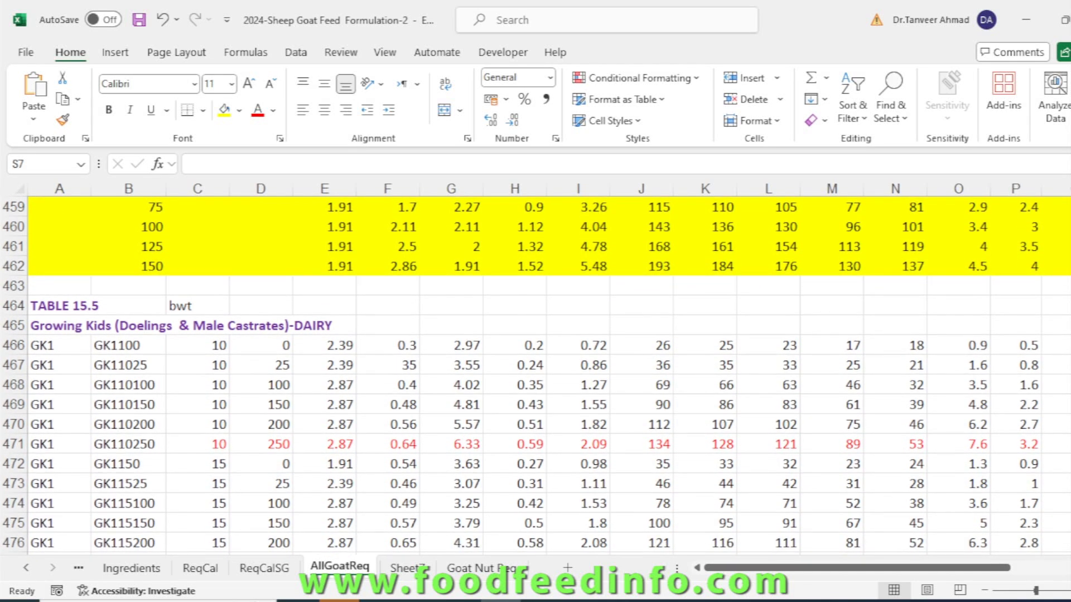
pyautogui.scroll(-2, 536, 373)
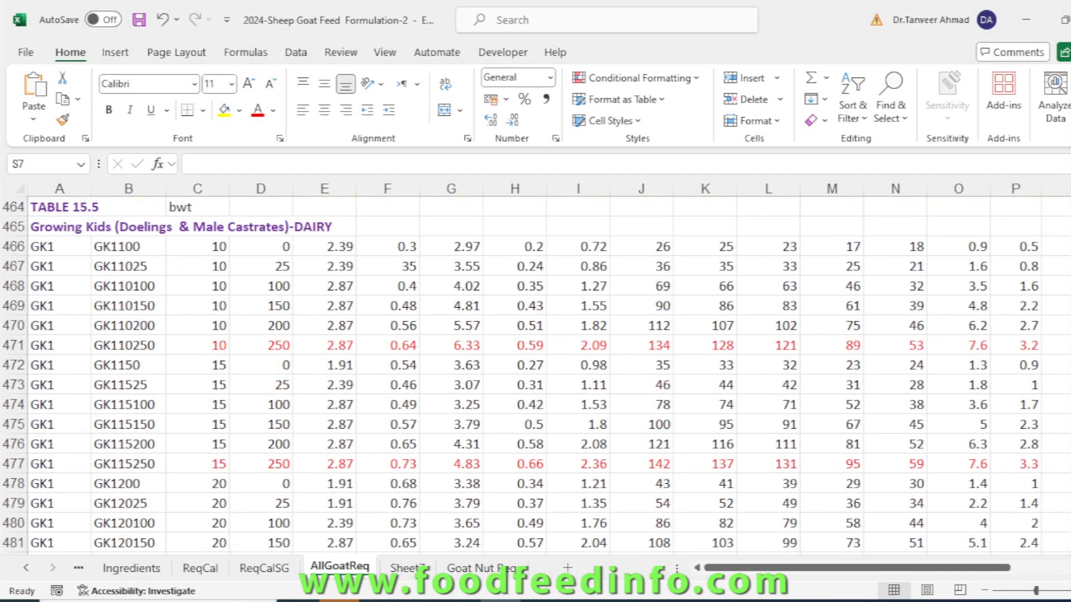
pyautogui.moveTo(199, 246); pyautogui.dragTo(279, 338)
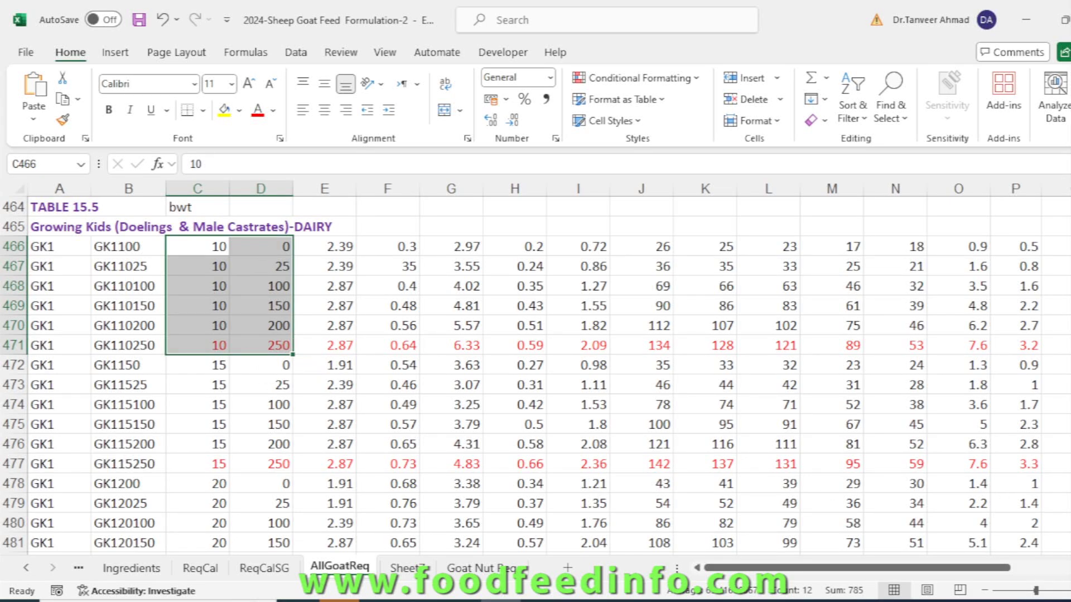
pyautogui.scroll(-6, 535, 372)
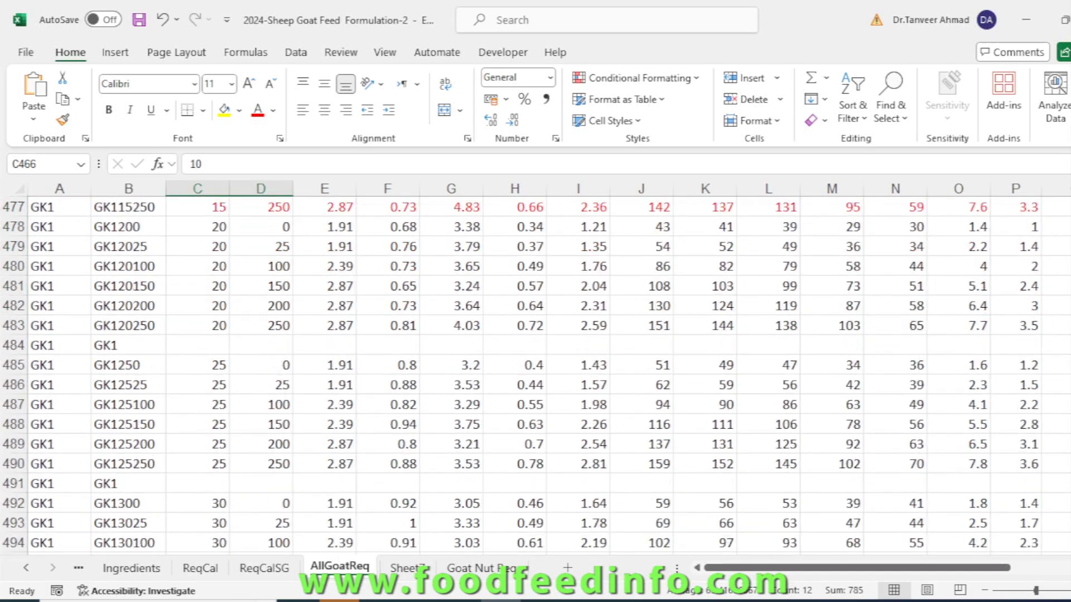
pyautogui.scroll(-3, 156, 368)
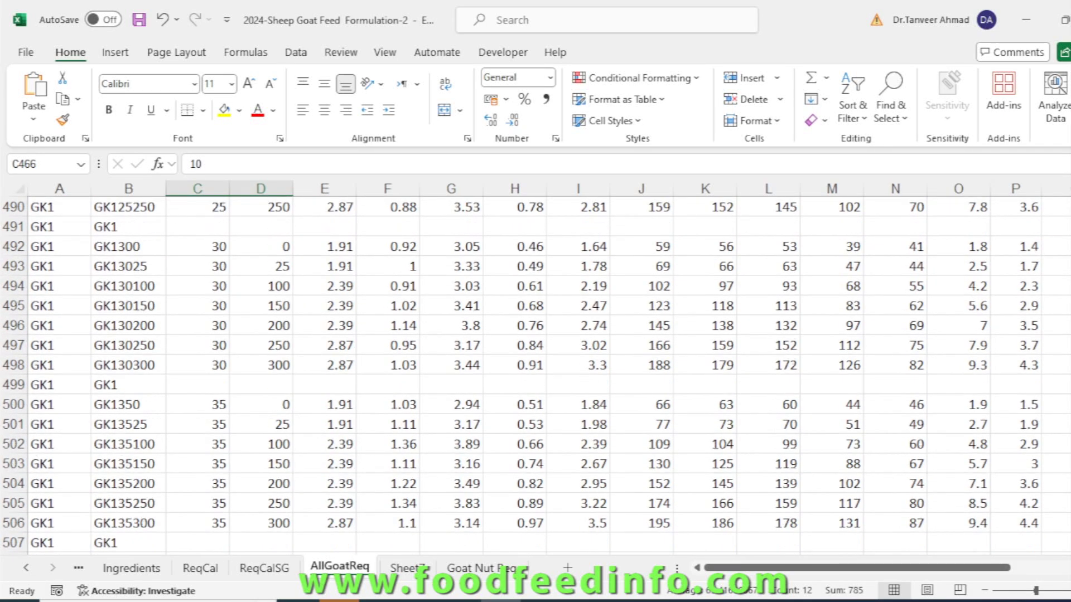
pyautogui.moveTo(156, 368); pyautogui.dragTo(398, 368)
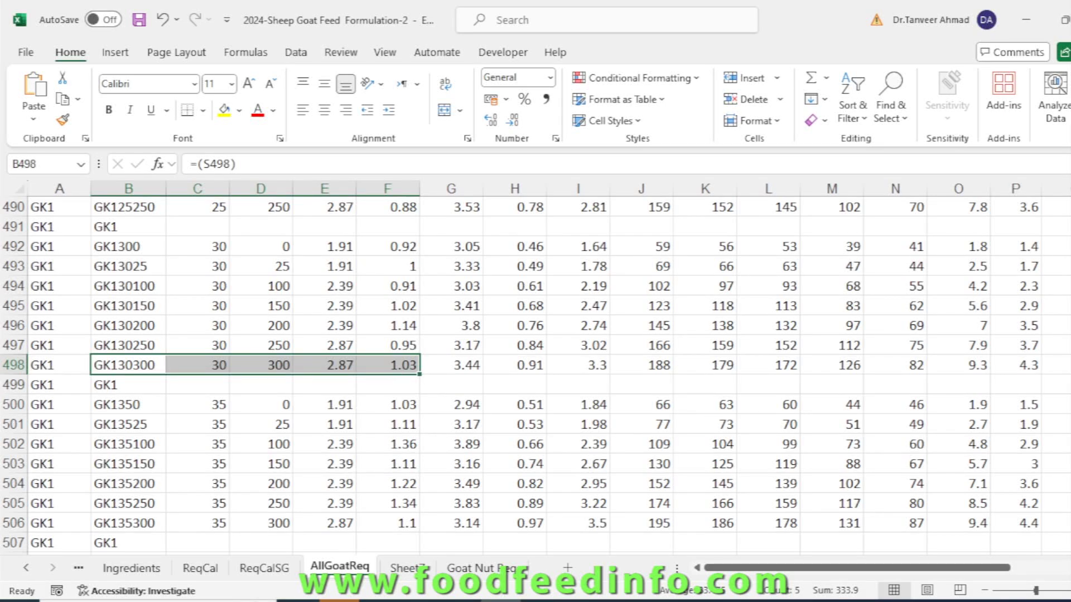
pyautogui.scroll(-5, 536, 373)
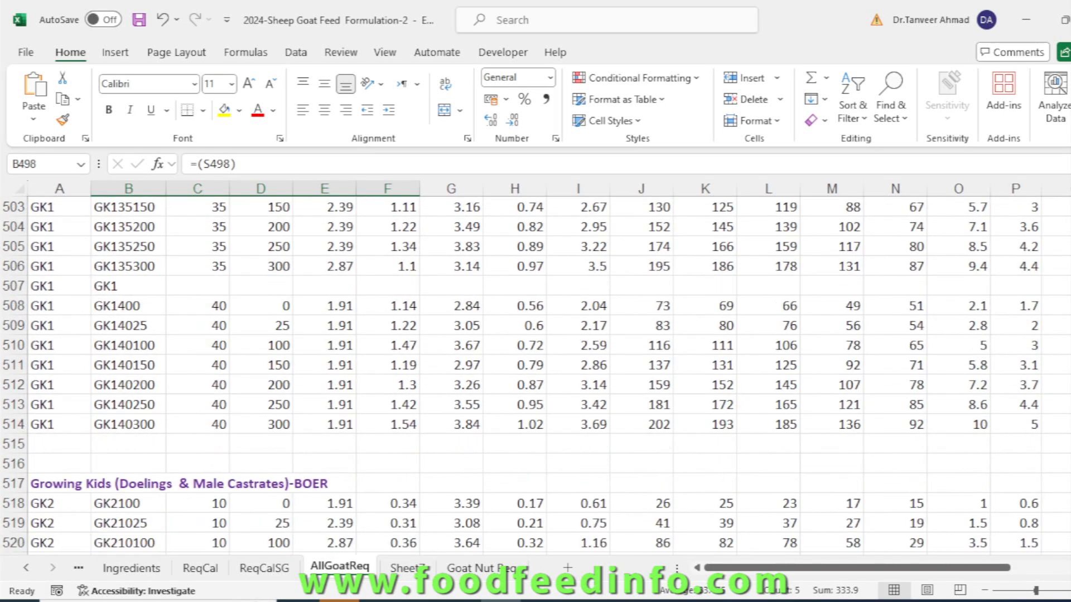
pyautogui.scroll(-2, 535, 374)
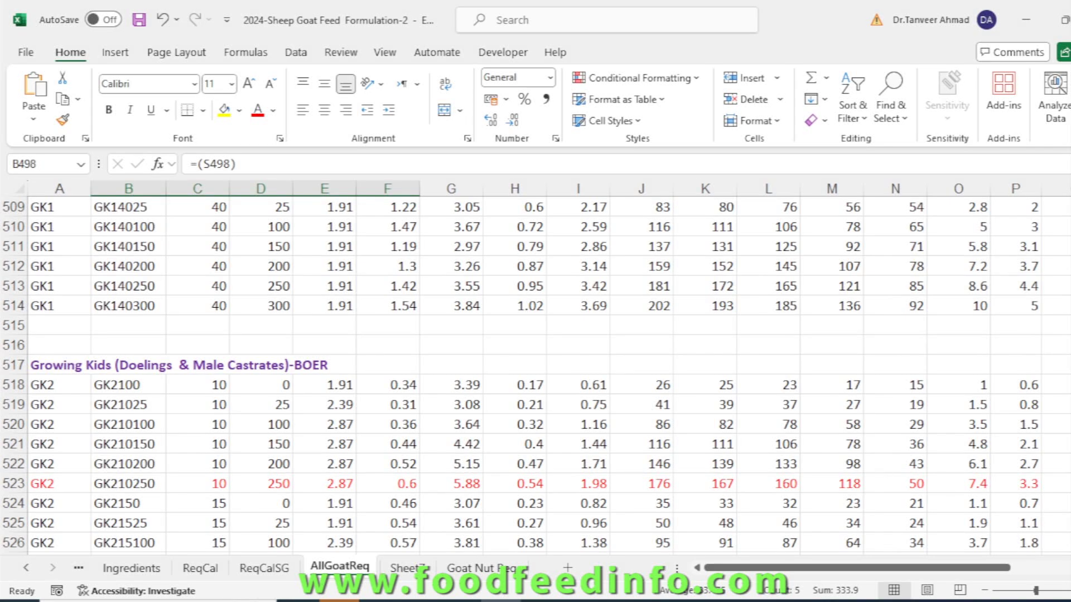
pyautogui.scroll(-8, 535, 374)
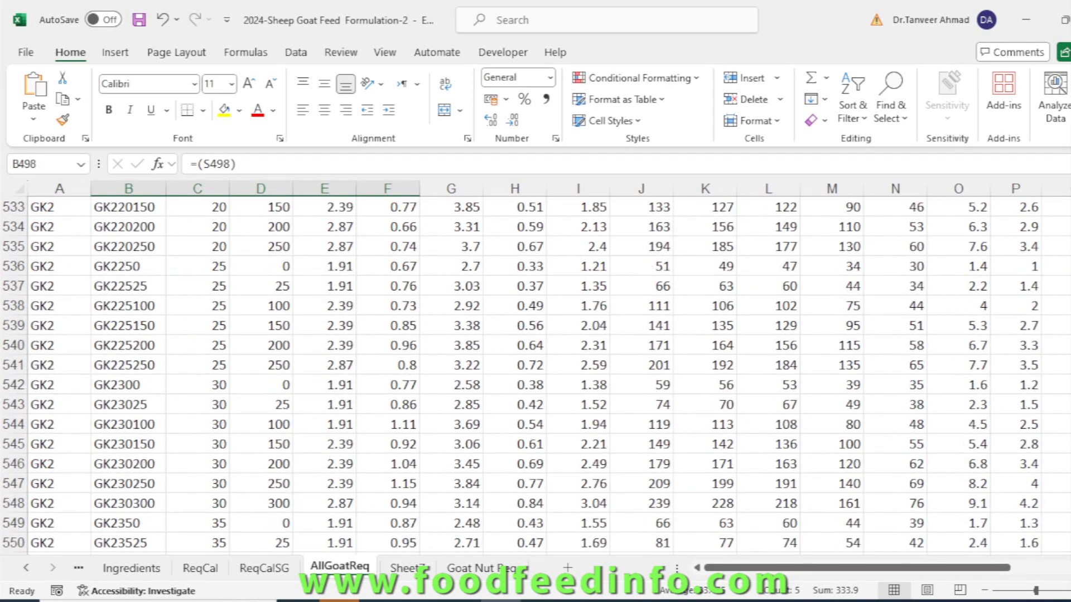
pyautogui.scroll(-8, 536, 374)
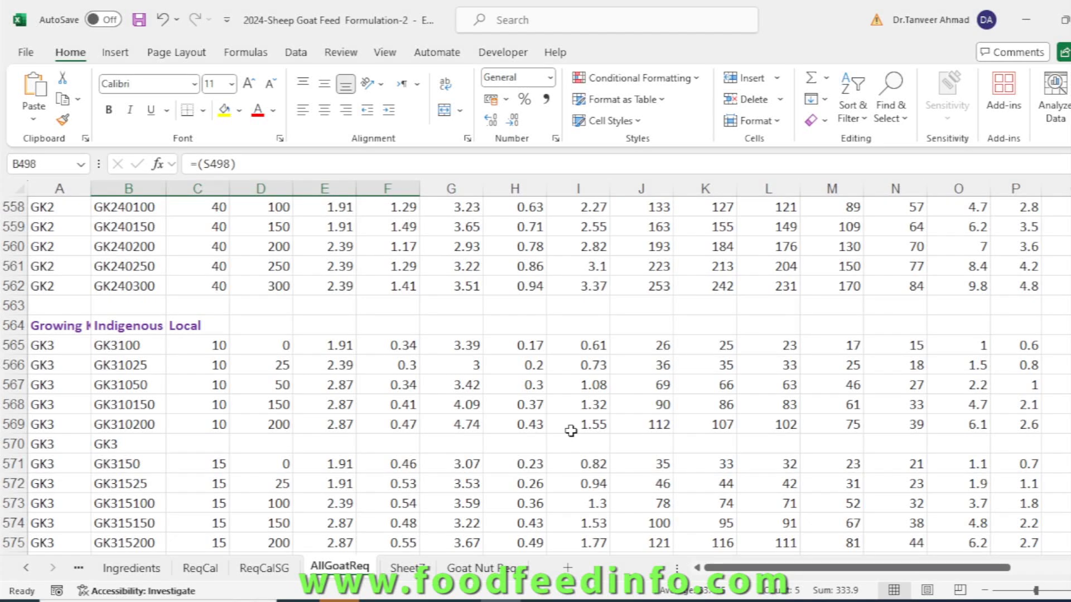
pyautogui.click(72, 325)
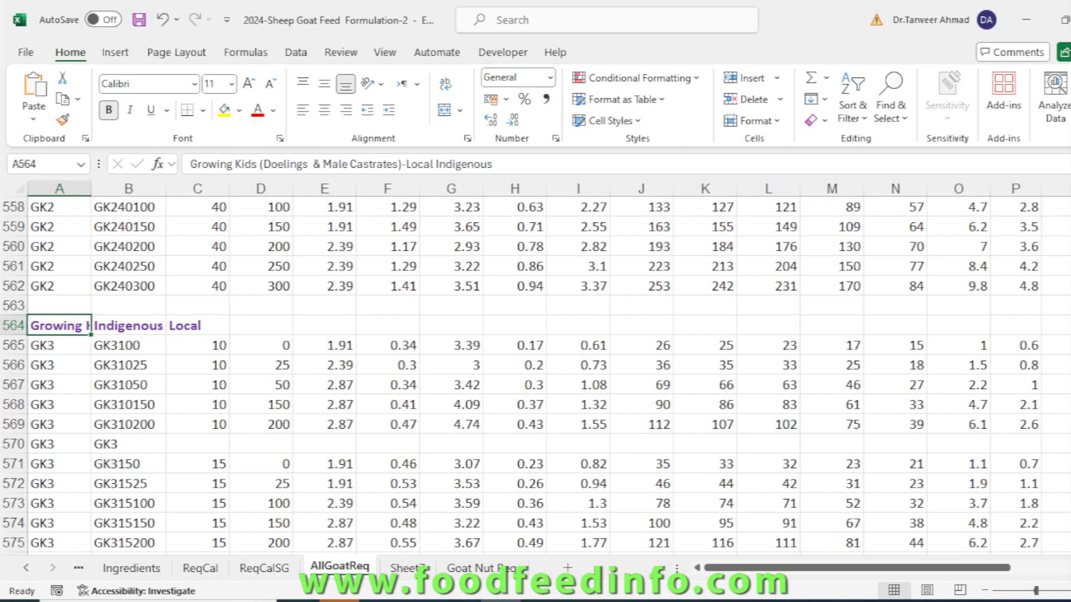
pyautogui.scroll(-8, 536, 375)
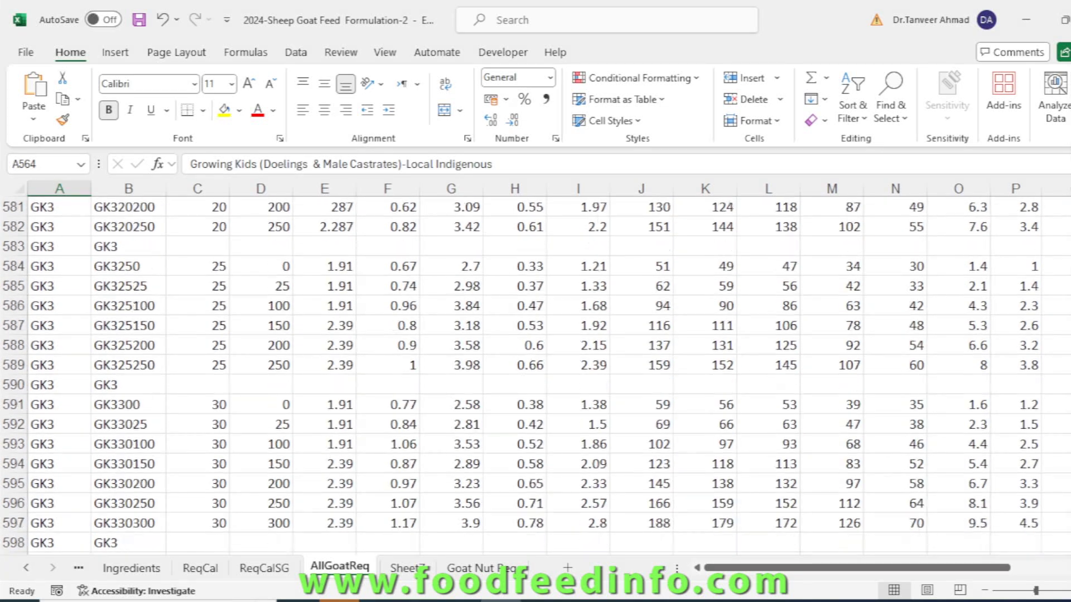
pyautogui.scroll(-11, 535, 375)
pyautogui.scroll(-1, 633, 424)
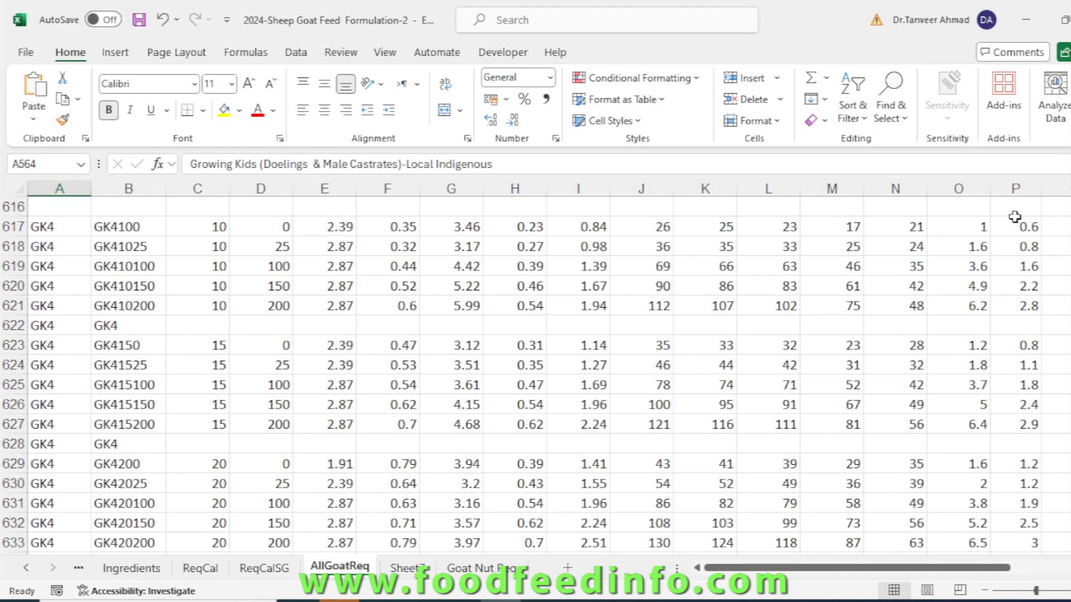
pyautogui.scroll(1, 915, 230)
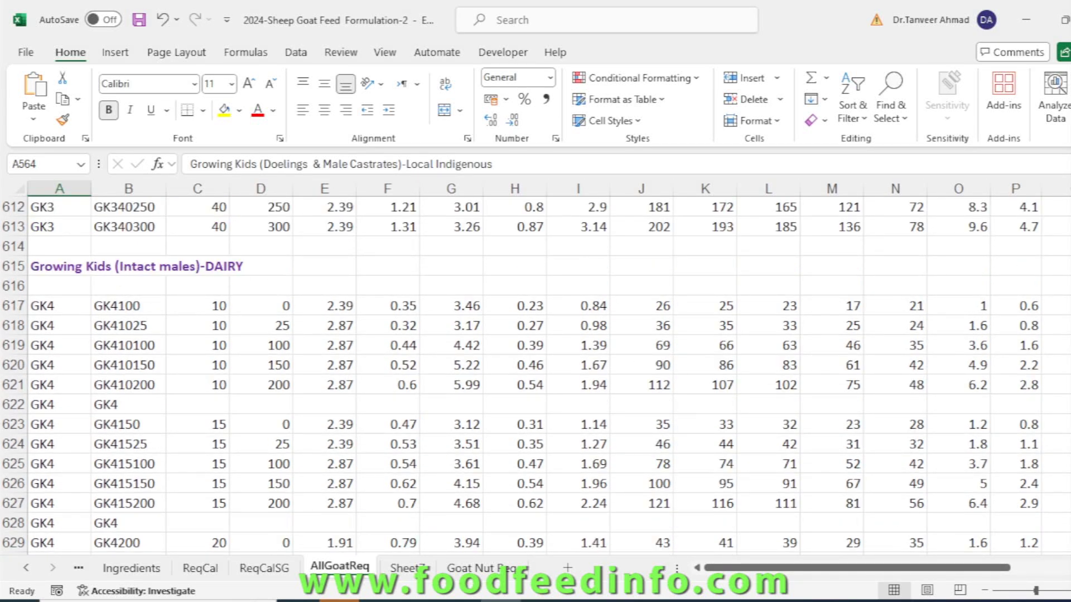
pyautogui.scroll(-8, 340, 345)
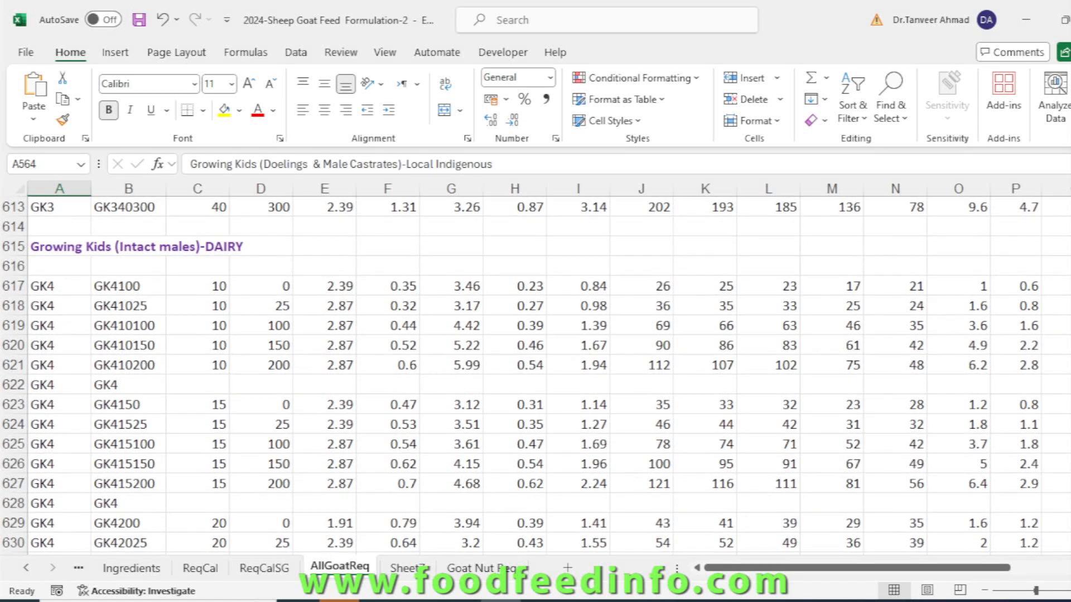
pyautogui.scroll(-8, 340, 346)
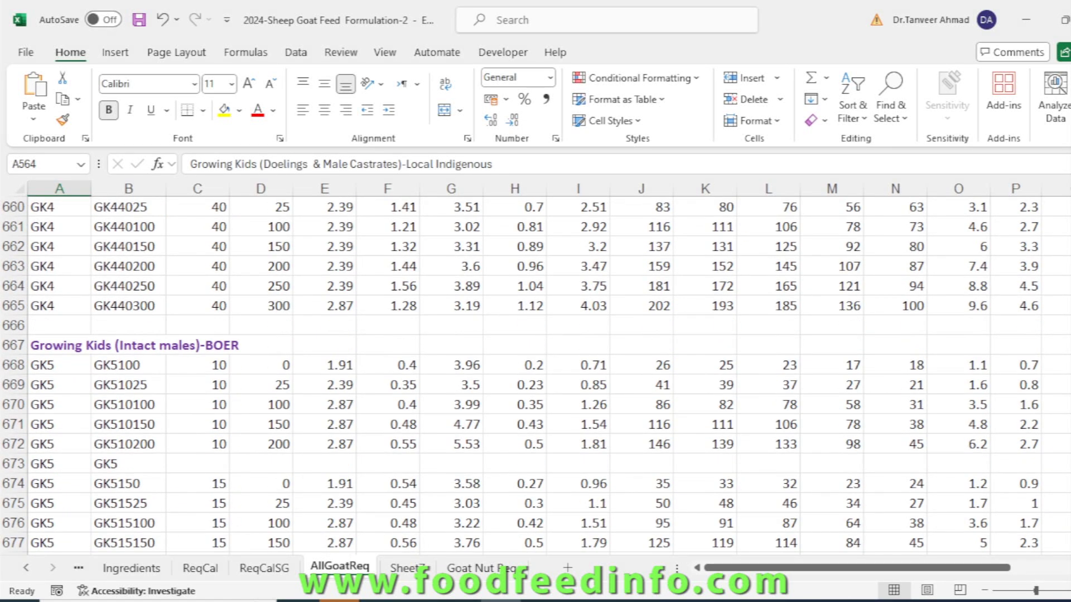
pyautogui.scroll(-1, 341, 345)
pyautogui.scroll(-6, 340, 346)
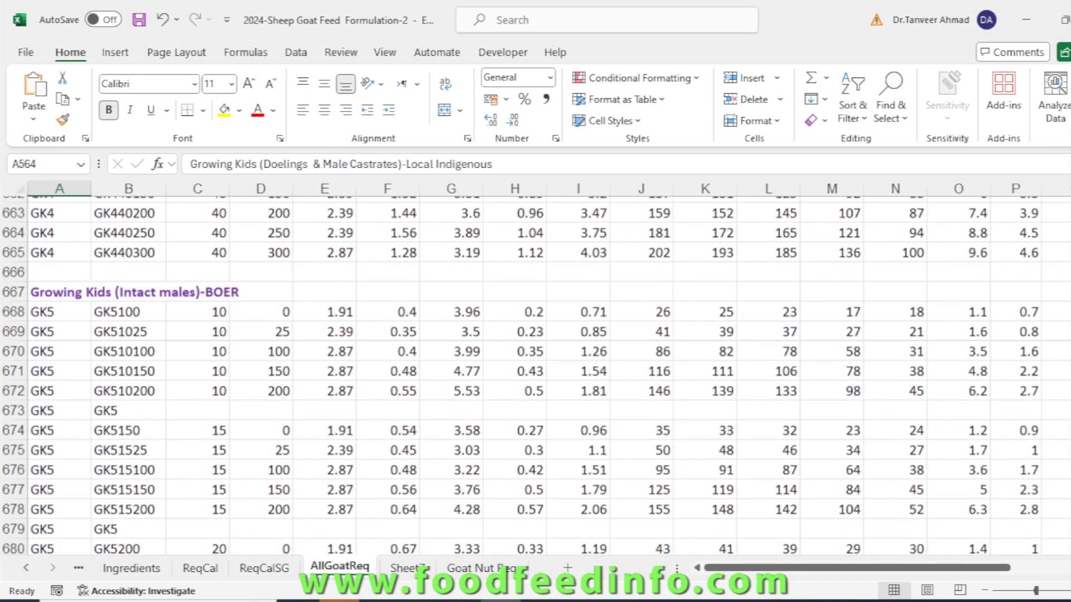
pyautogui.scroll(-11, 340, 346)
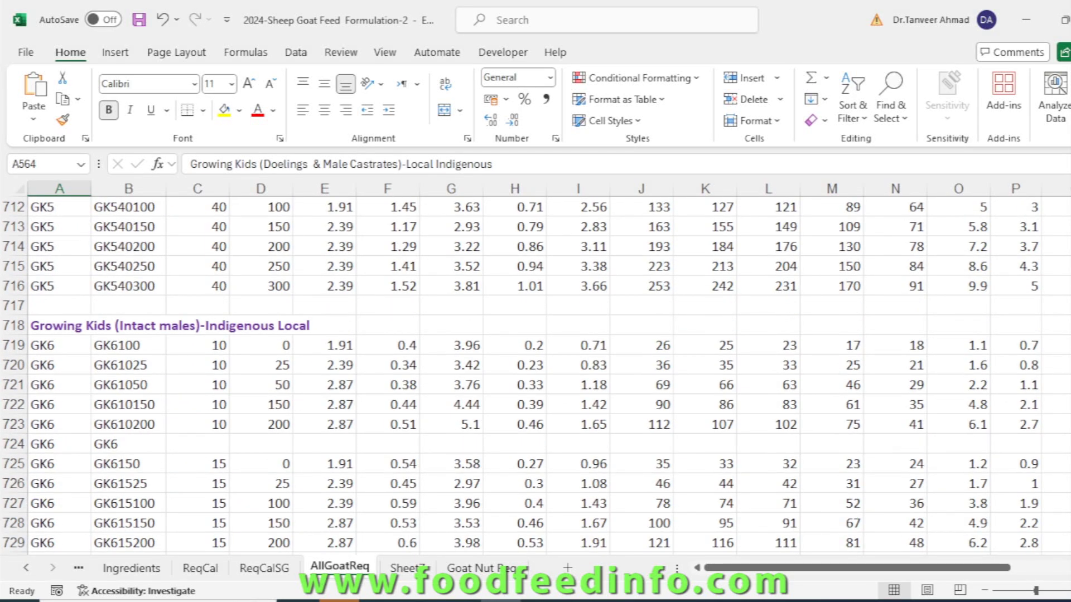
pyautogui.scroll(-7, 341, 345)
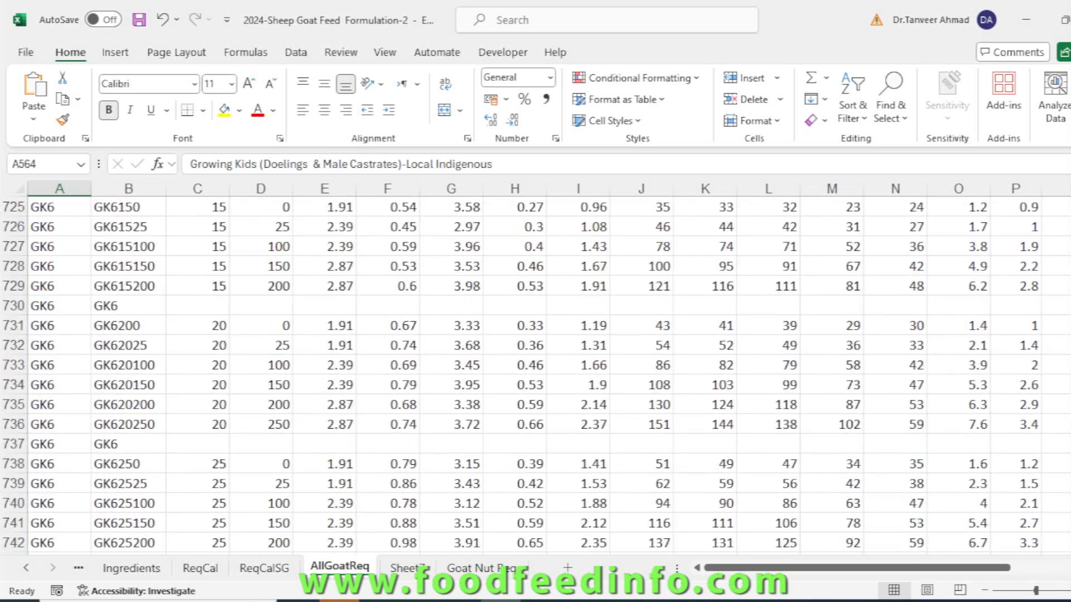
pyautogui.scroll(-9, 340, 345)
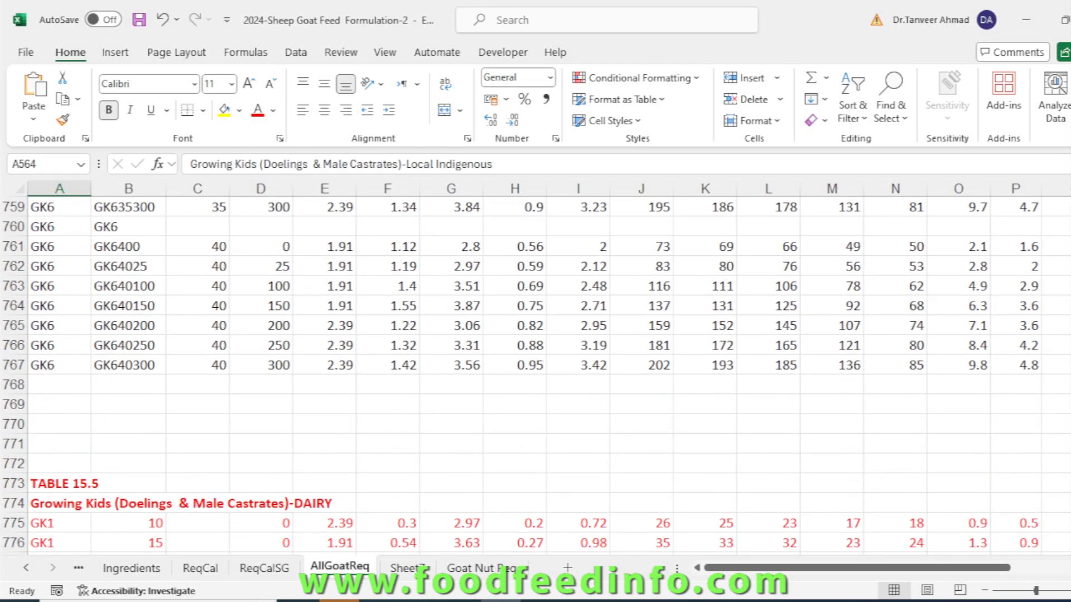
pyautogui.scroll(20, 755, 257)
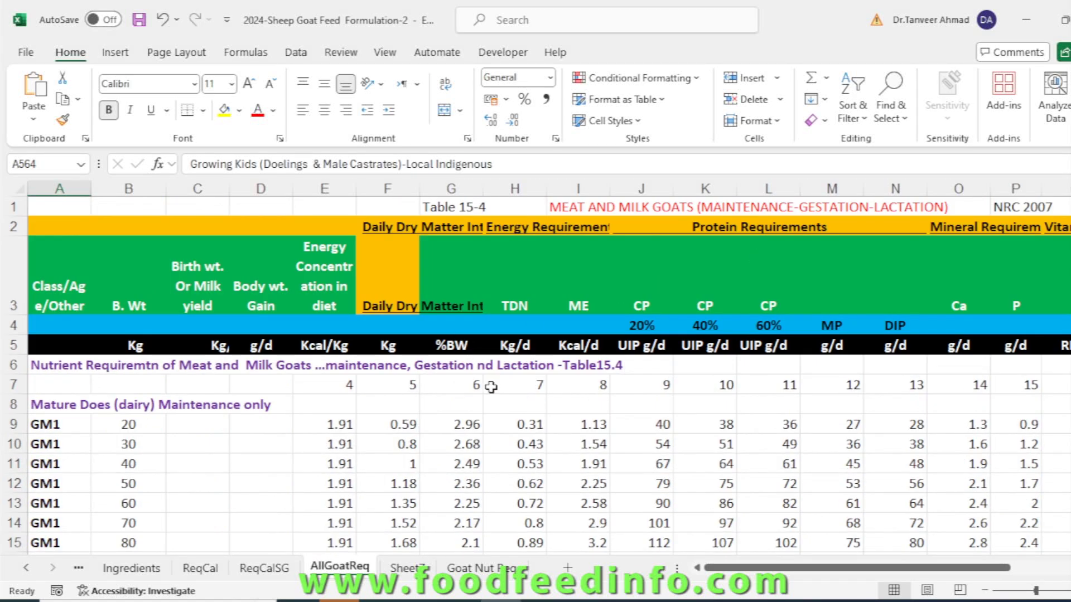
# Go to the ReqCalSG sheet and open the animal type list in C7.
pyautogui.click(265, 567)
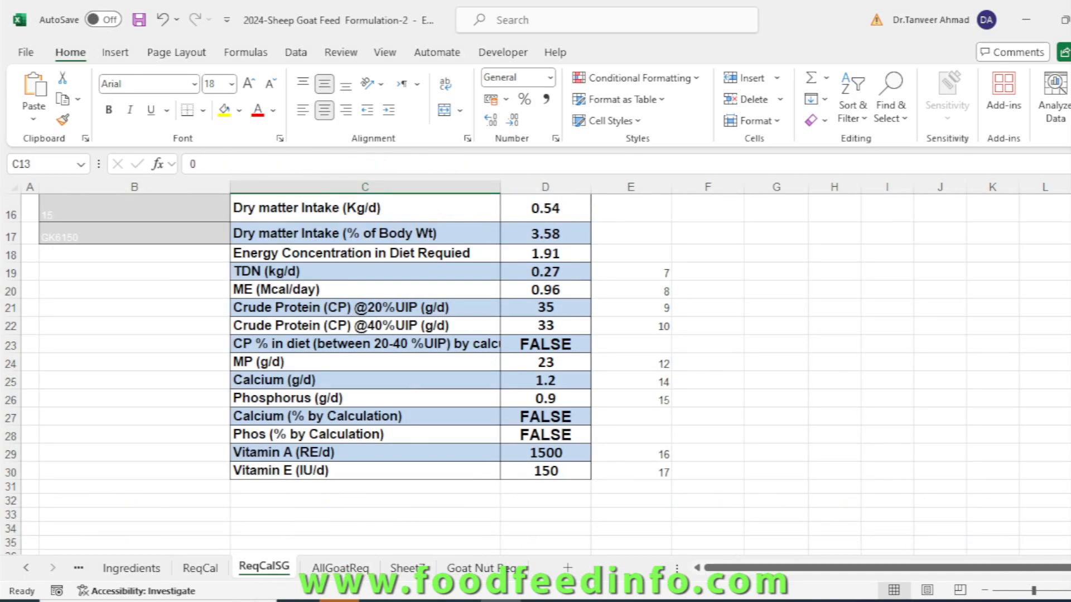
pyautogui.scroll(5, 1054, 329)
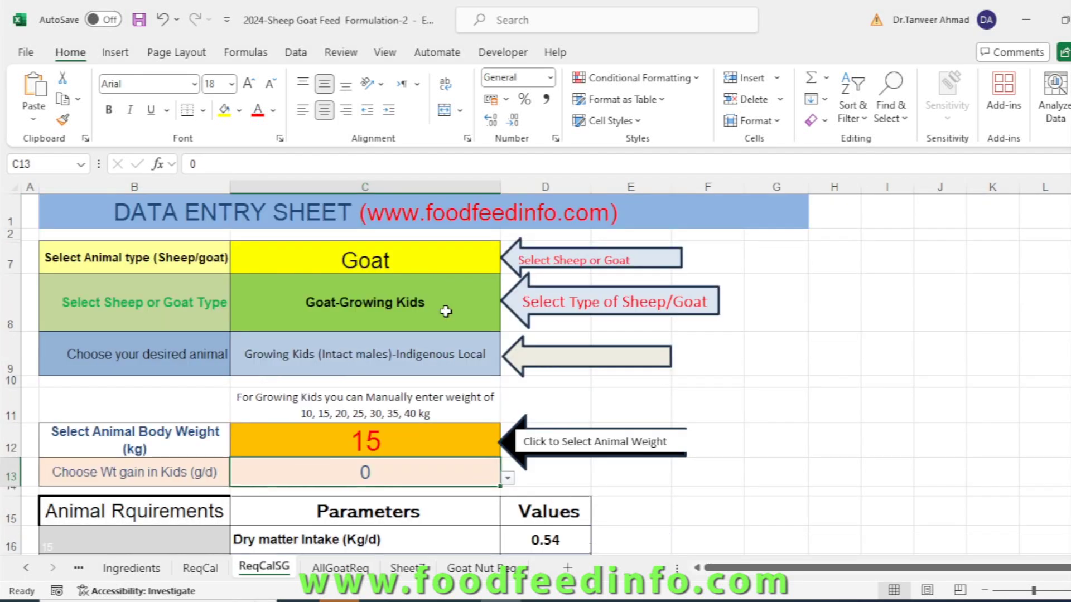
pyautogui.click(434, 261)
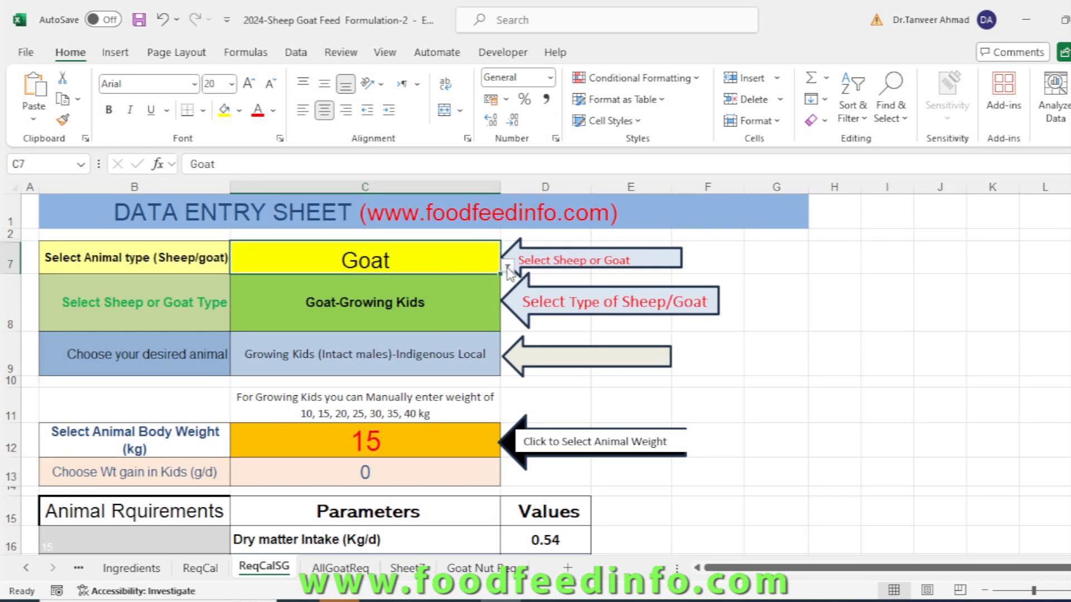
pyautogui.click(507, 266)
# Set the C7 animal type to Sheep, then back to Goat.
pyautogui.click(343, 281)
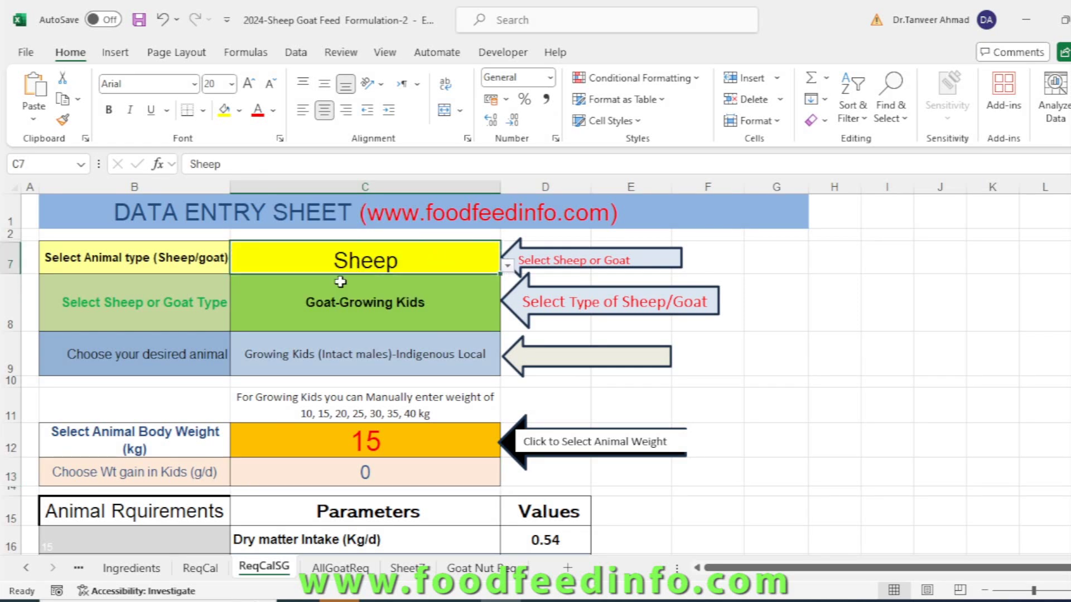
pyautogui.click(507, 266)
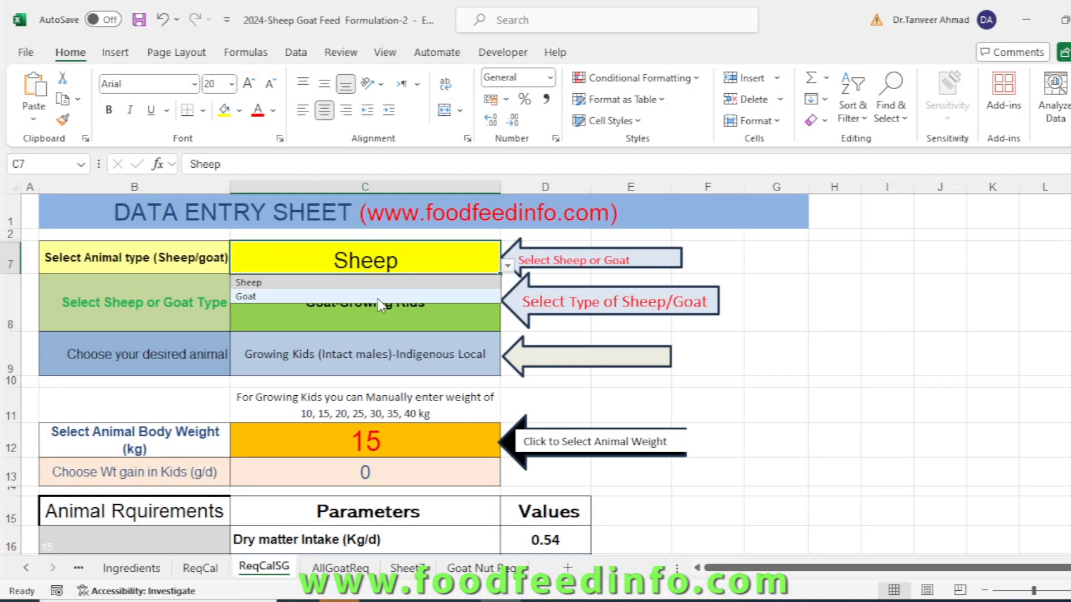
pyautogui.click(377, 298)
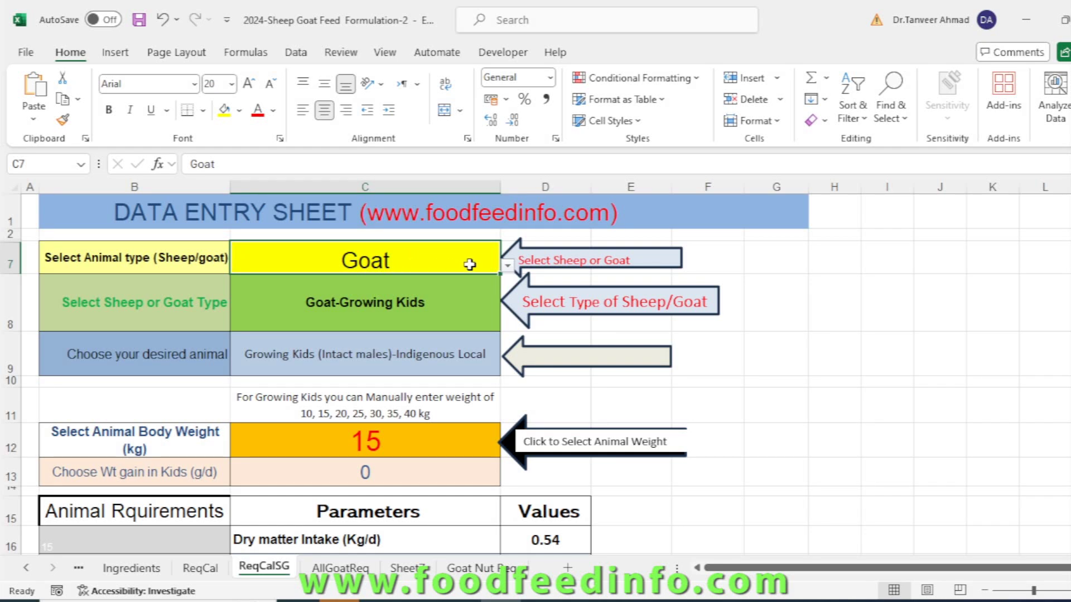
# Set the C8 goat type to Meat and Milk Goats-Maintenance, Gestation & Lactation.
pyautogui.click(450, 302)
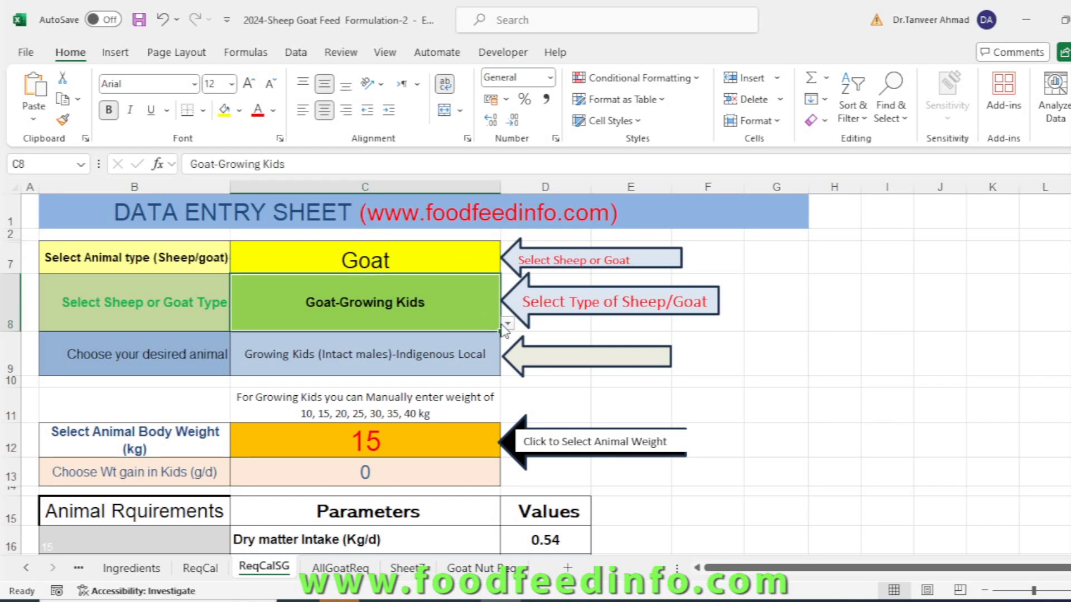
pyautogui.click(508, 324)
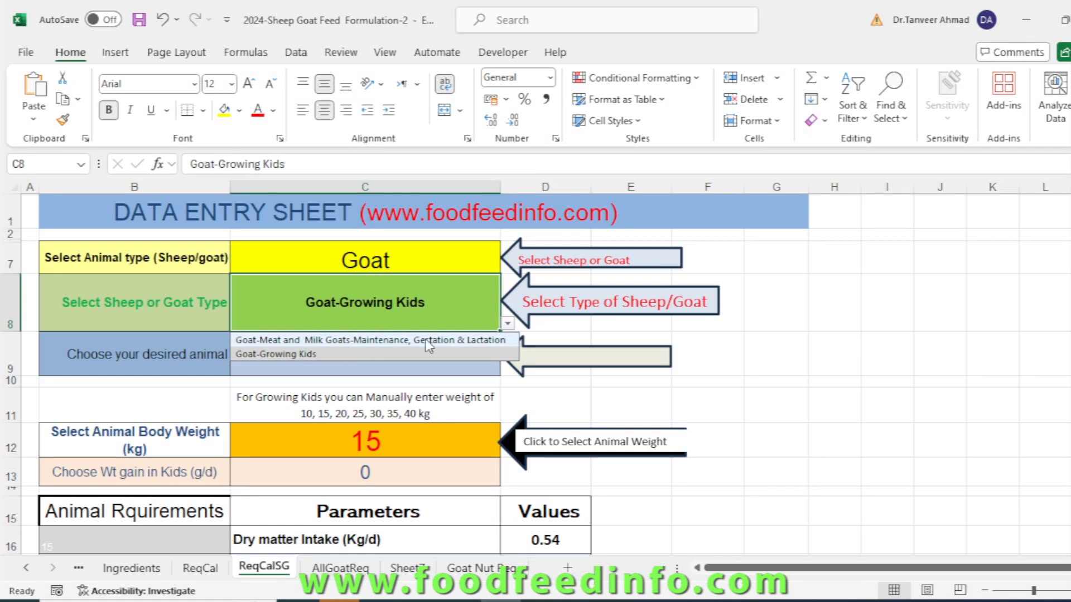
pyautogui.click(294, 341)
pyautogui.click(316, 353)
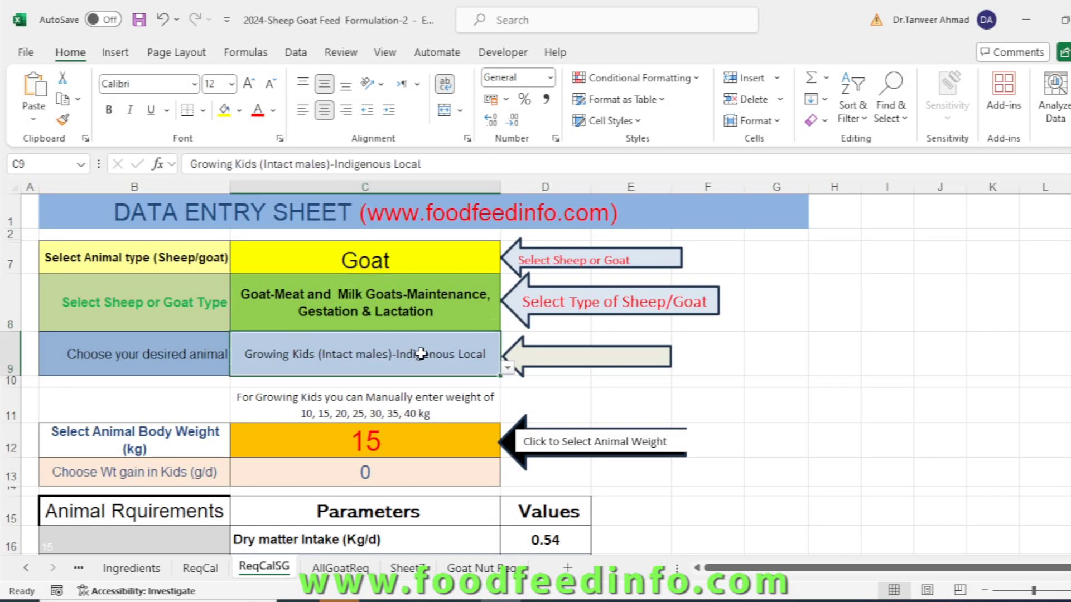
pyautogui.click(507, 368)
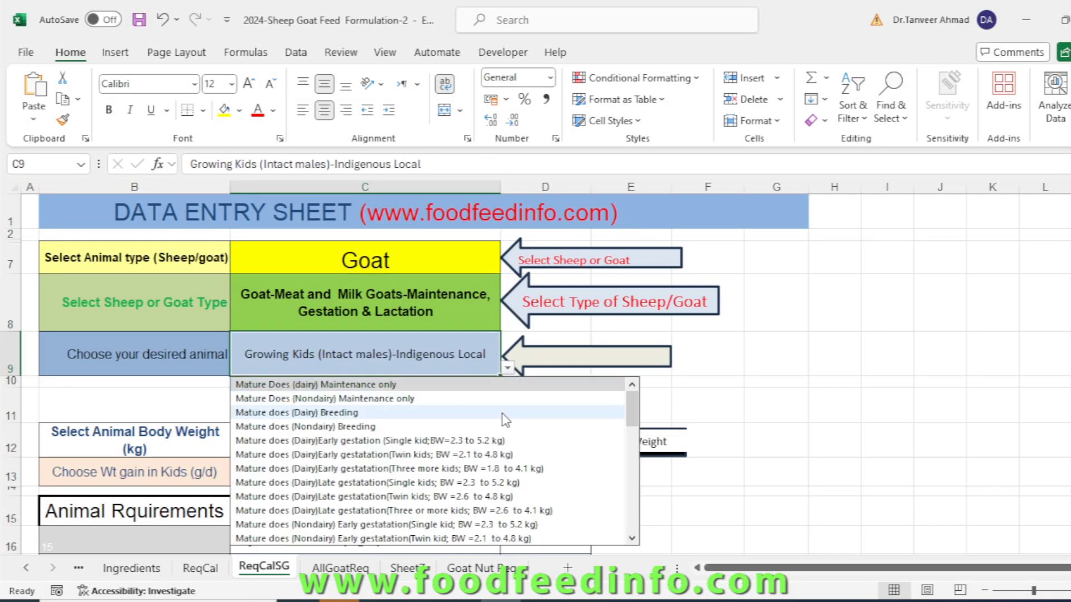
# Choose Mature does (Dairy) Mid-lactation (Twin kid; milk yield 1.47 to 2.30 kg/d) in C9.
pyautogui.moveTo(631, 403); pyautogui.dragTo(634, 473)
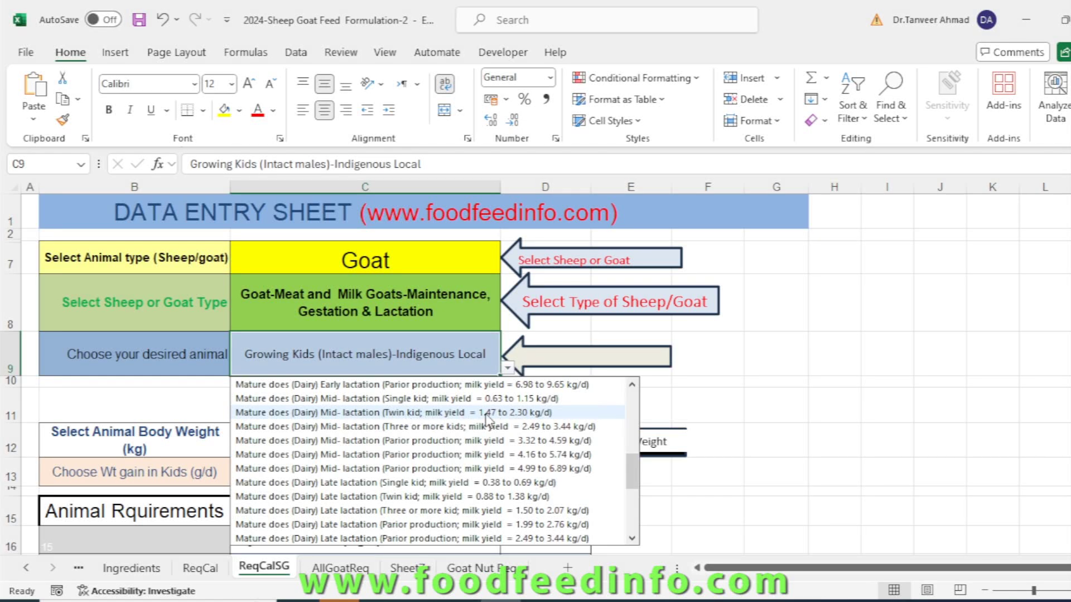
pyautogui.click(526, 412)
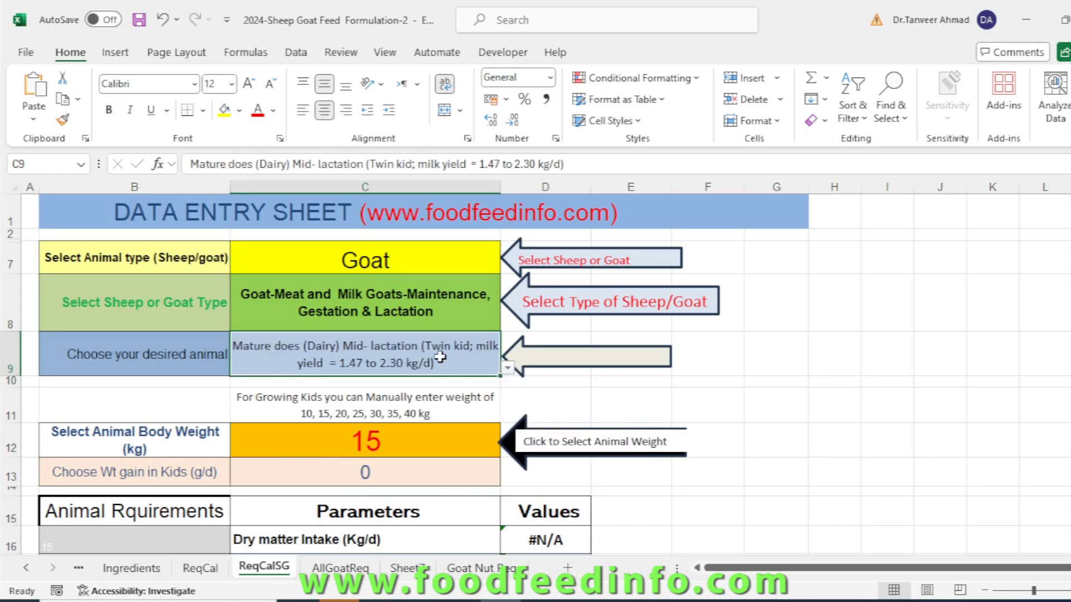
pyautogui.click(404, 454)
# Pick 40 kg as the animal body weight in C12.
pyautogui.click(508, 449)
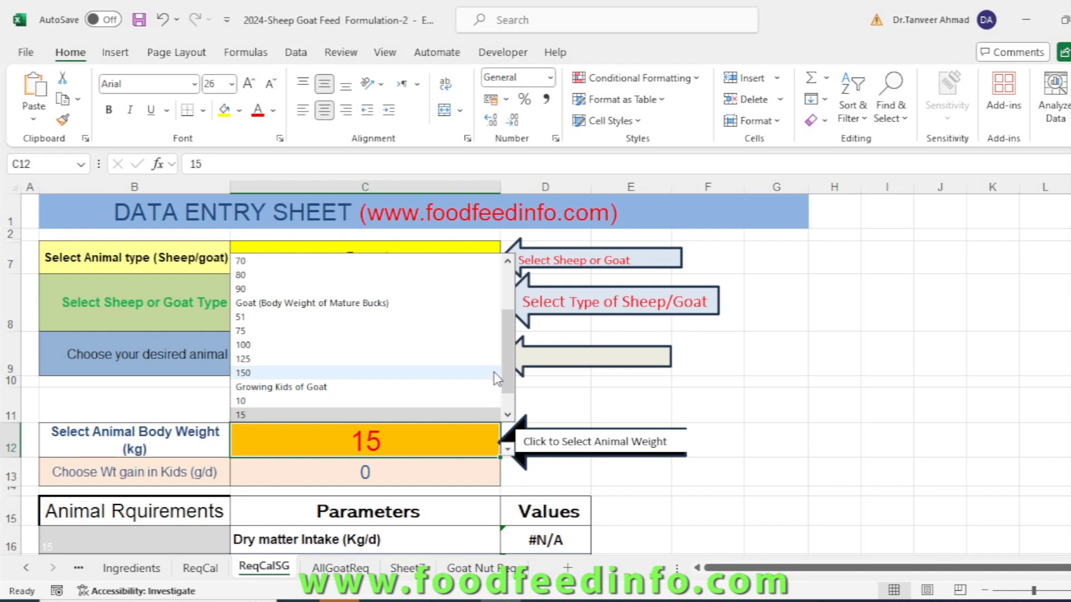
pyautogui.scroll(2, 507, 356)
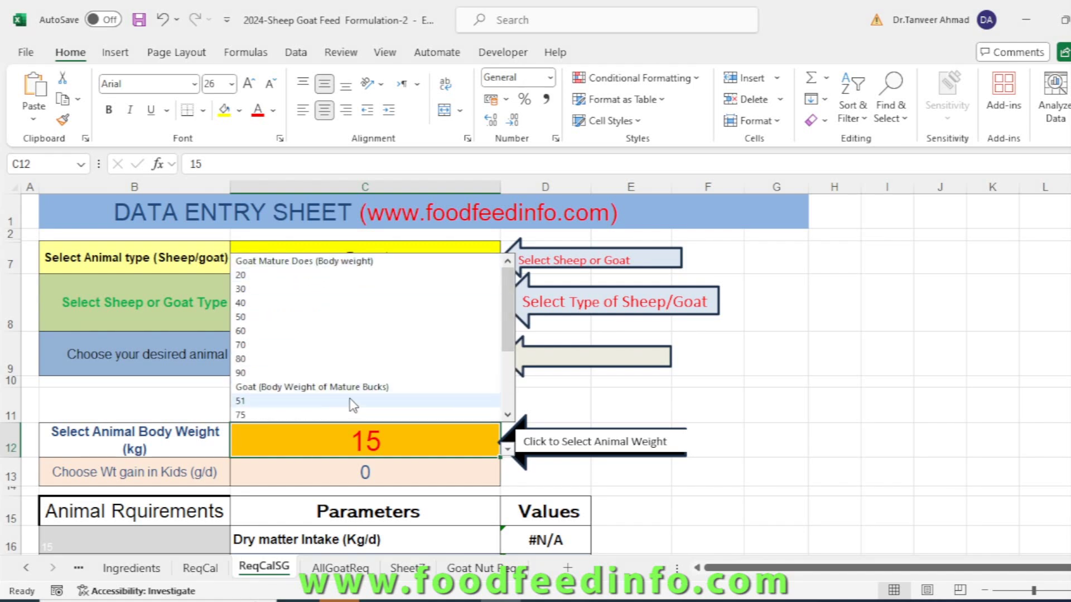
pyautogui.click(507, 415)
pyautogui.click(508, 415)
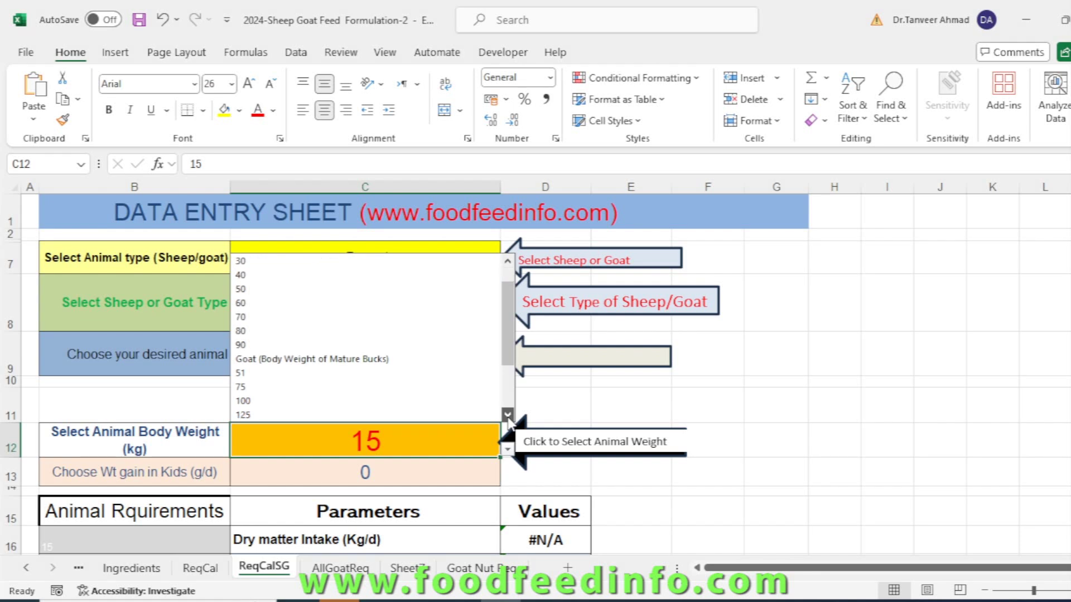
pyautogui.scroll(-2, 505, 407)
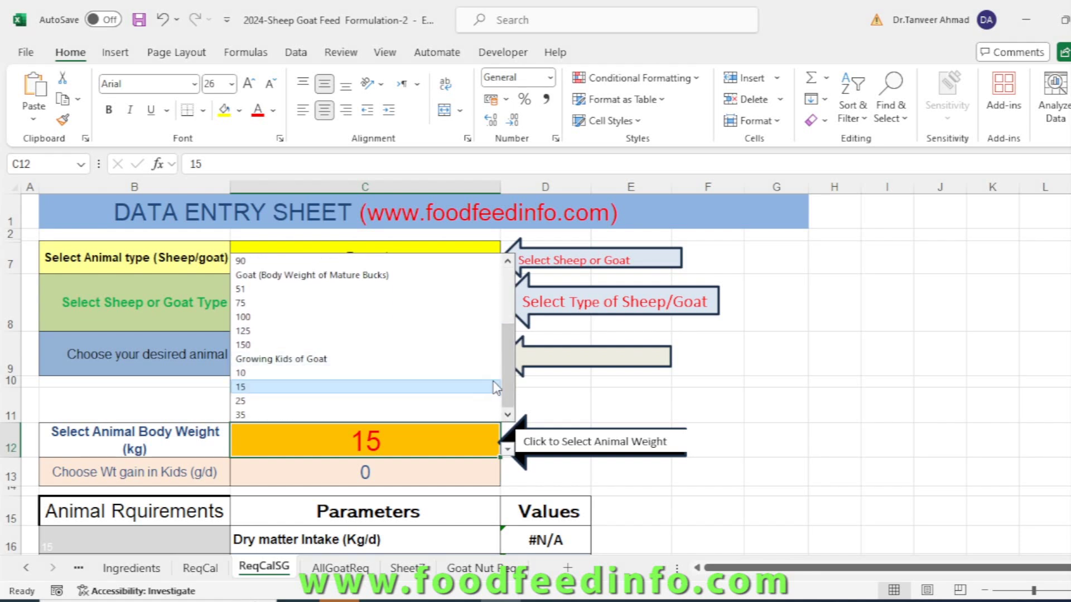
pyautogui.moveTo(508, 384); pyautogui.dragTo(504, 328)
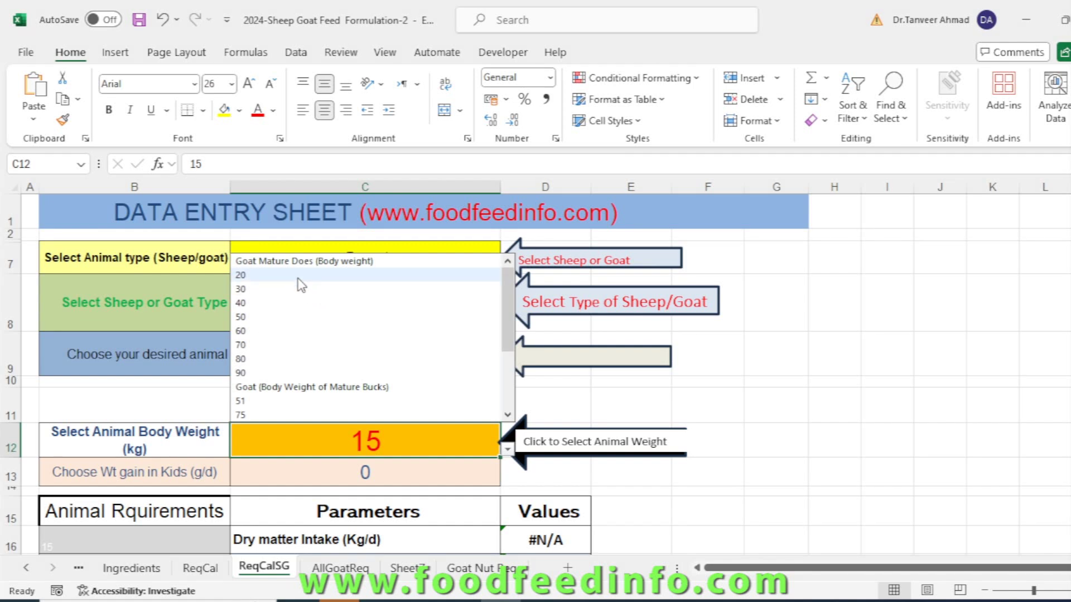
pyautogui.click(302, 303)
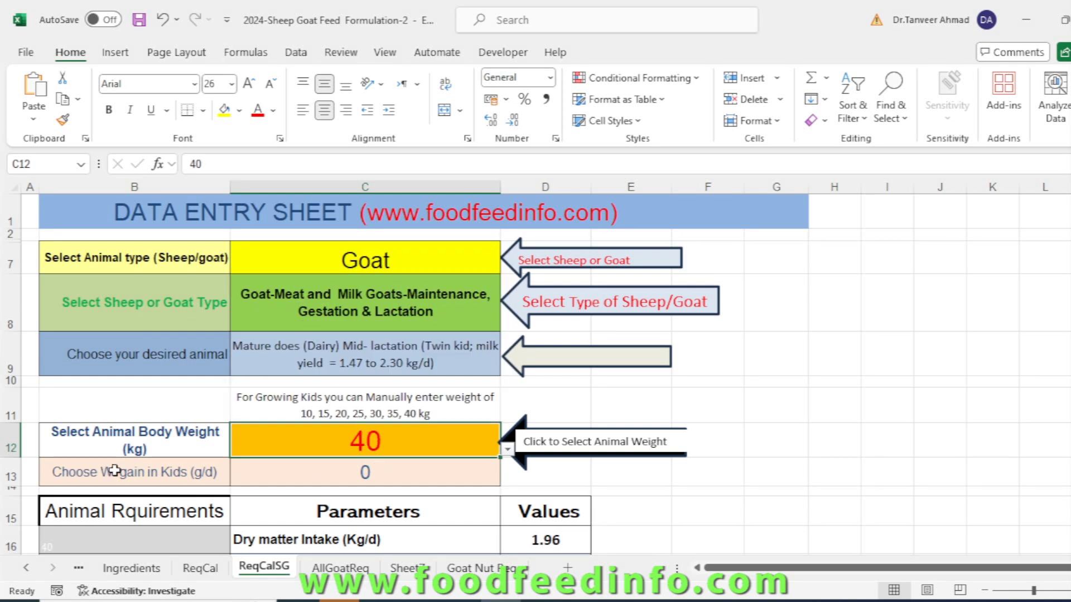
# Choose Go Ahead as the C13 weight gain option.
pyautogui.click(424, 477)
pyautogui.click(507, 477)
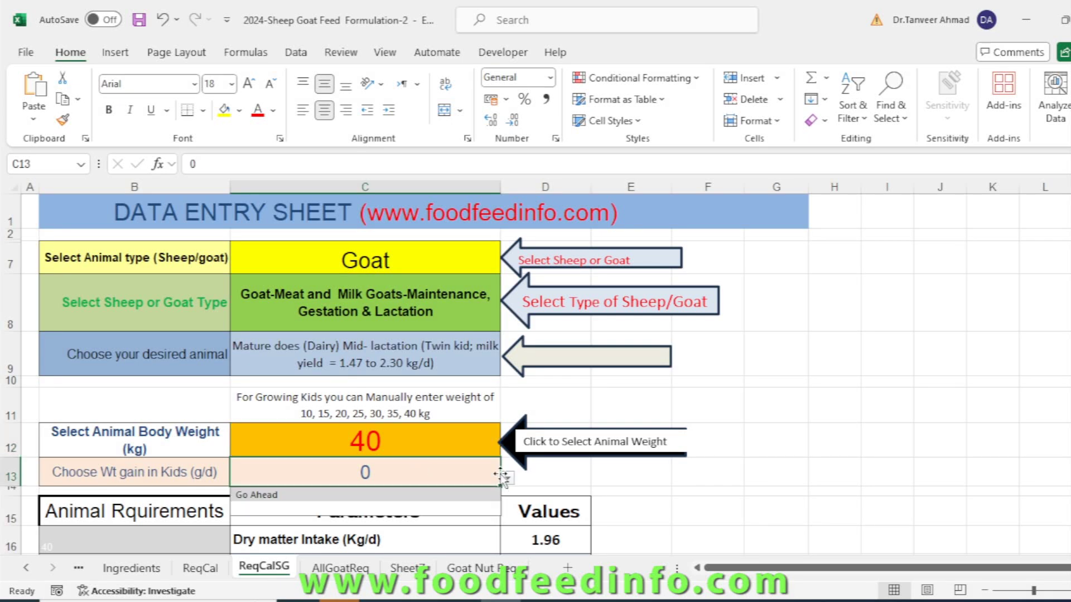
pyautogui.click(364, 495)
pyautogui.scroll(-2, 469, 490)
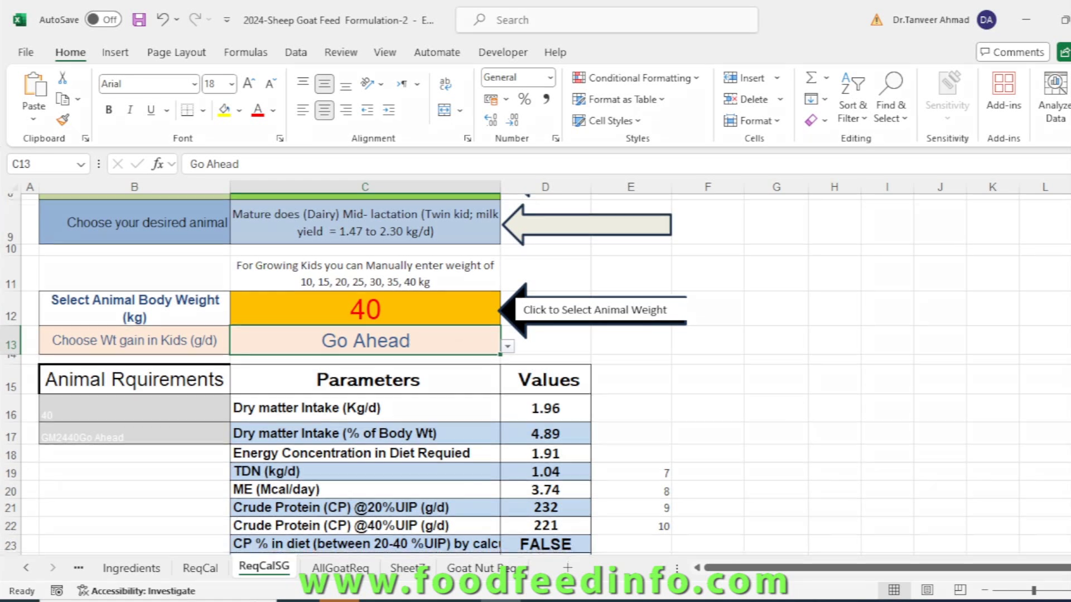
pyautogui.scroll(-2, 365, 346)
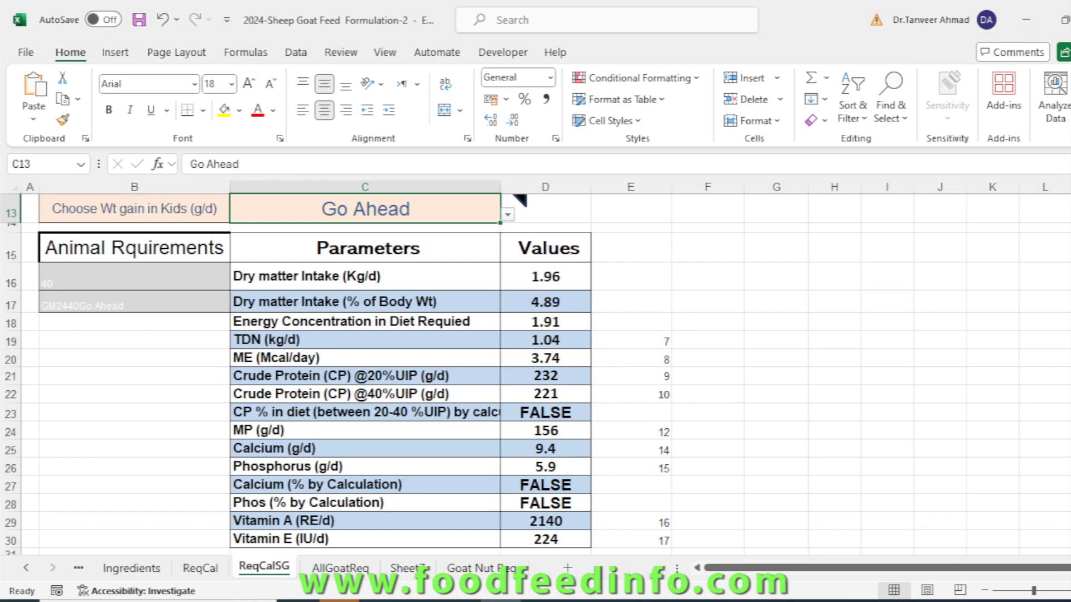
pyautogui.scroll(1, 535, 374)
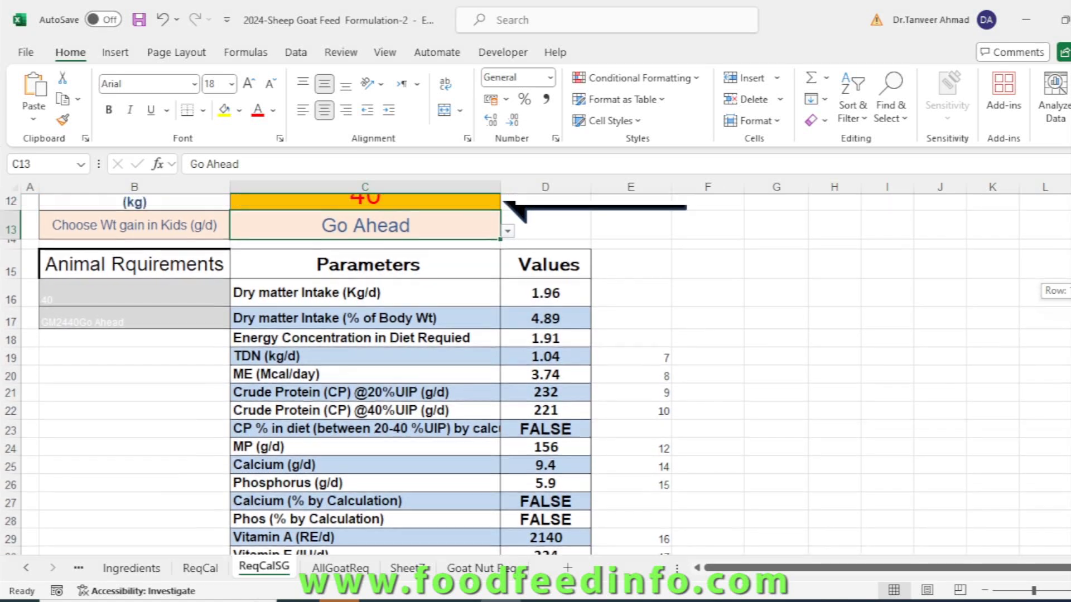
pyautogui.scroll(-1, 568, 352)
pyautogui.scroll(5, 568, 352)
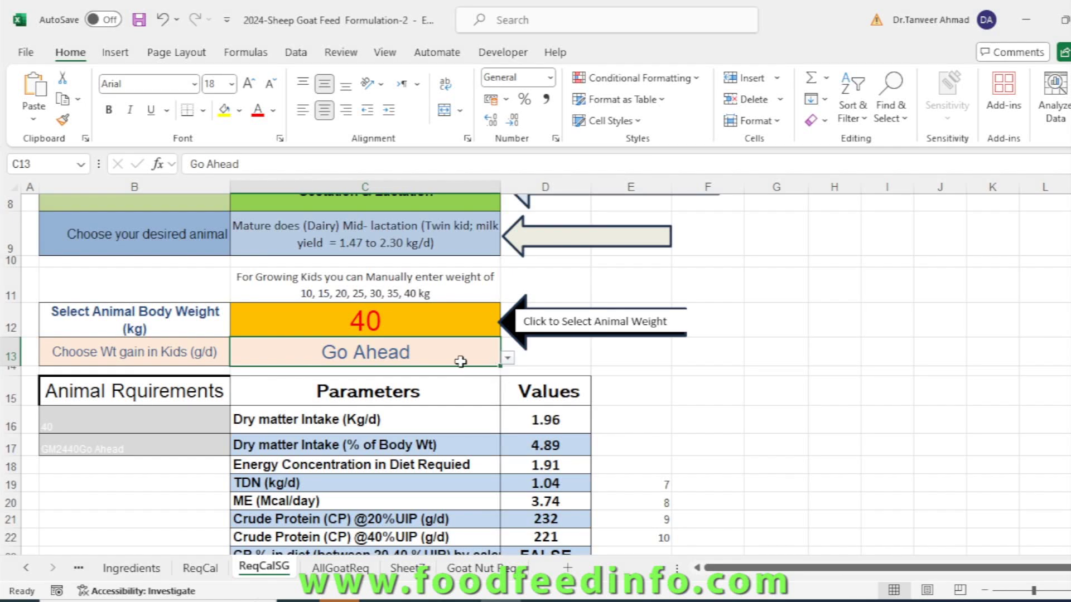
pyautogui.click(508, 357)
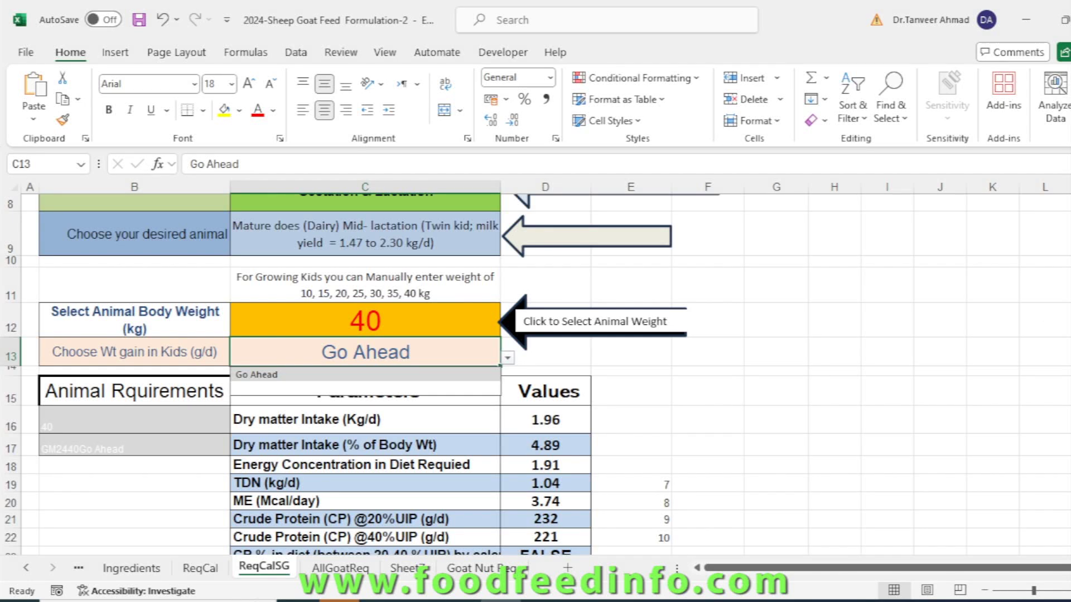
pyautogui.scroll(2, 409, 302)
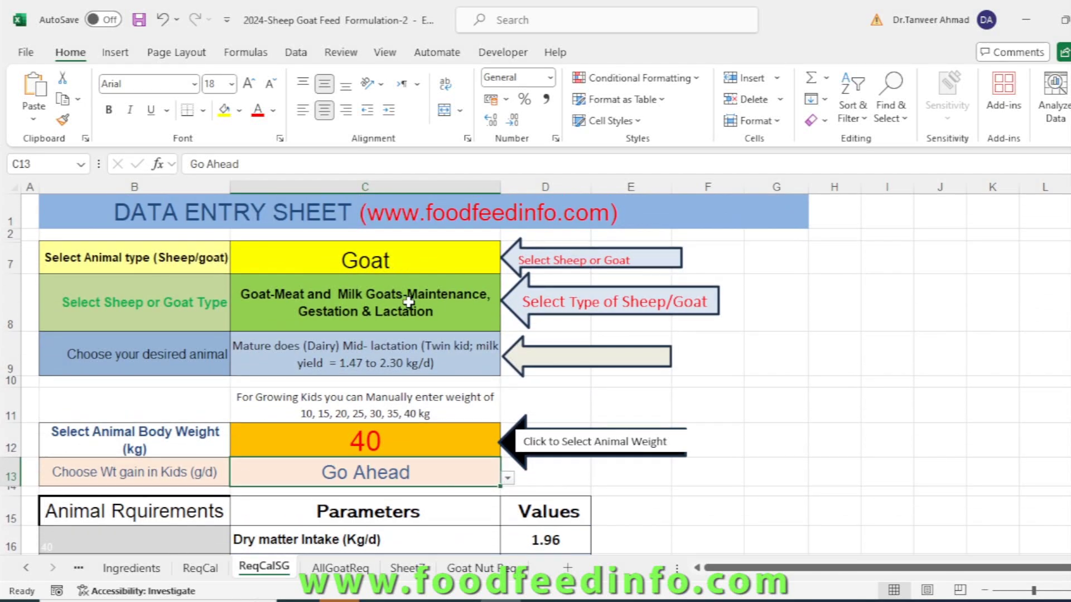
# Set C8 to Goat-Growing Kids and C9 to Growing Kids (Intact males)-DAIRY.
pyautogui.click(413, 304)
pyautogui.click(507, 323)
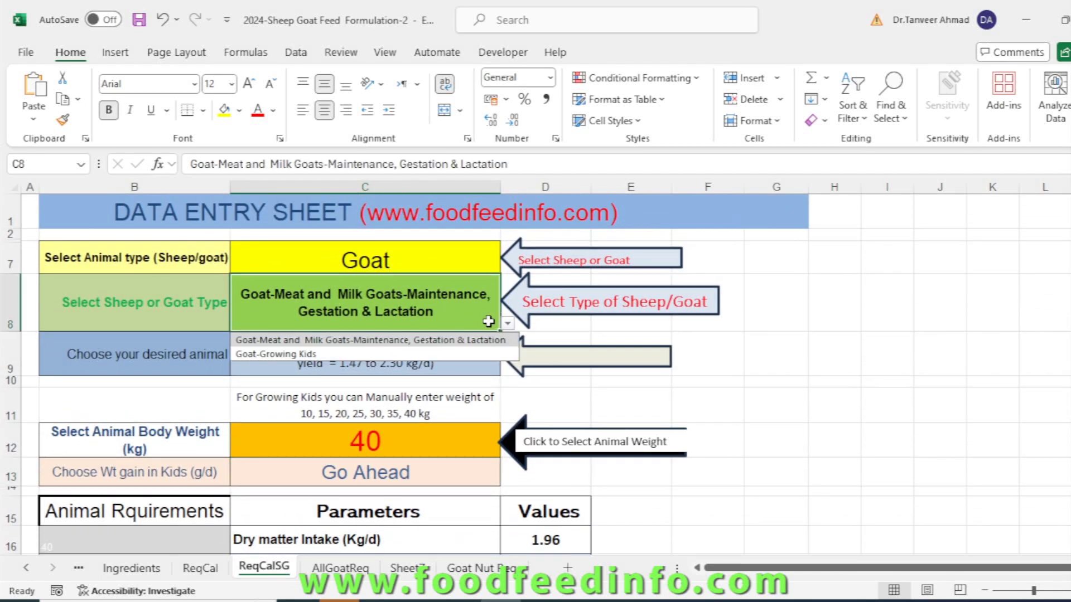
pyautogui.click(324, 355)
pyautogui.click(399, 361)
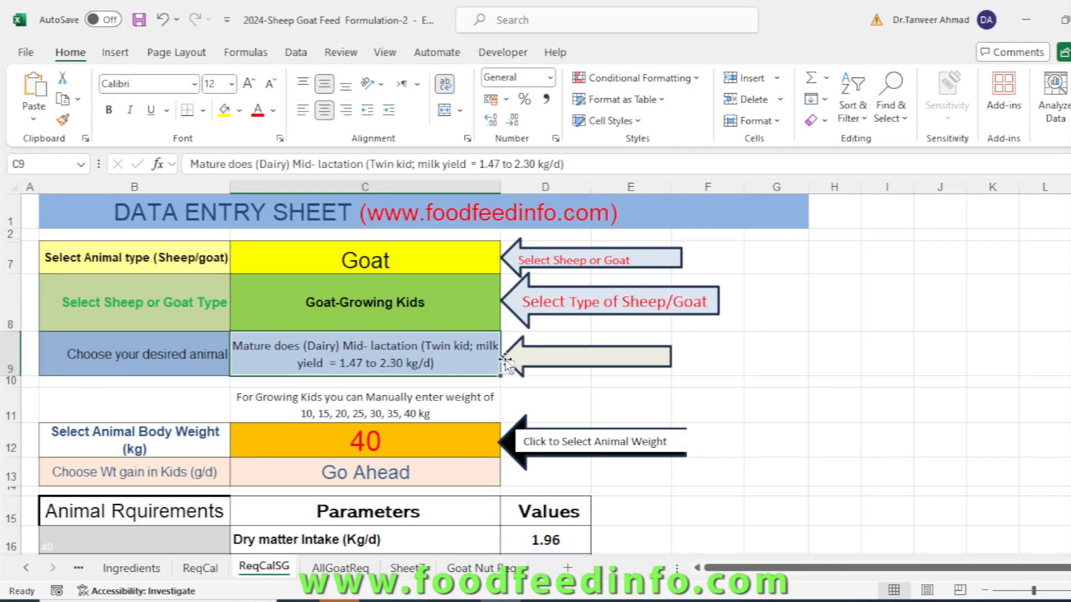
pyautogui.click(508, 368)
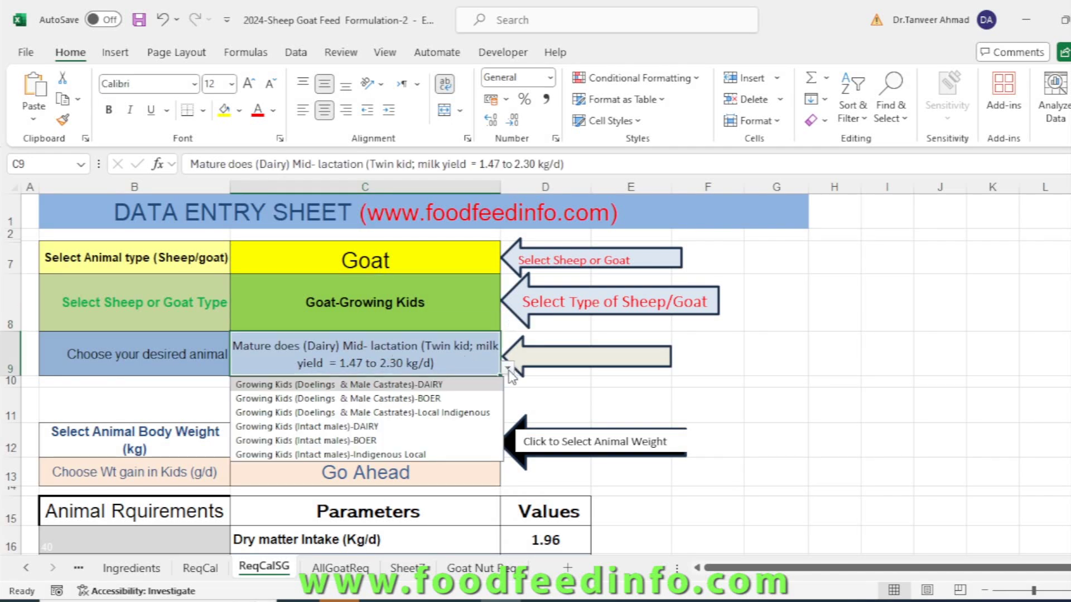
pyautogui.click(379, 426)
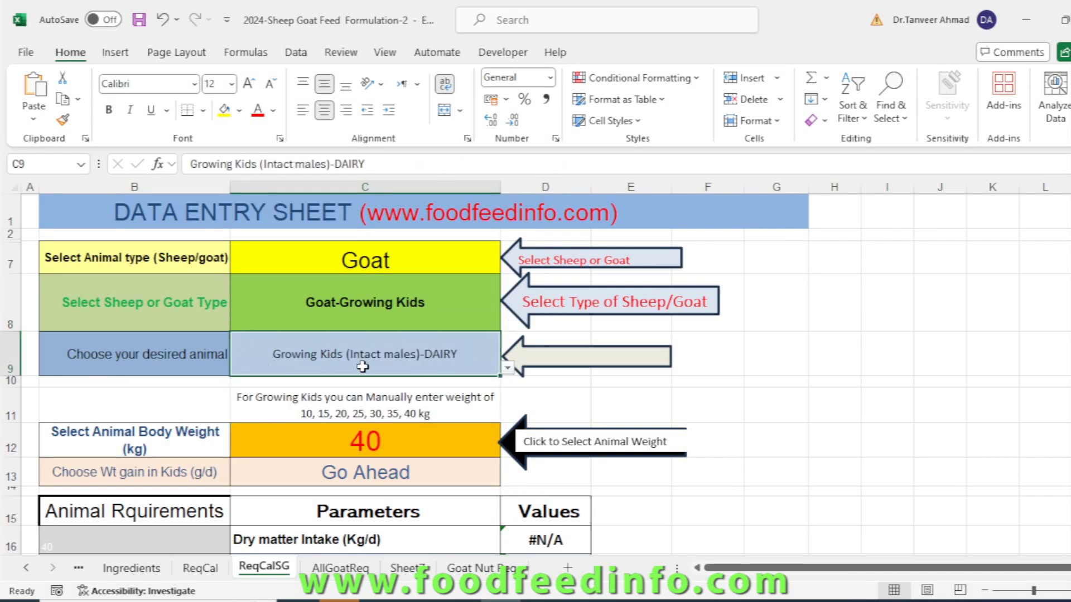
# Enter a body weight of 20 kg in C12, replacing an initial 15 kg pick.
pyautogui.click(424, 452)
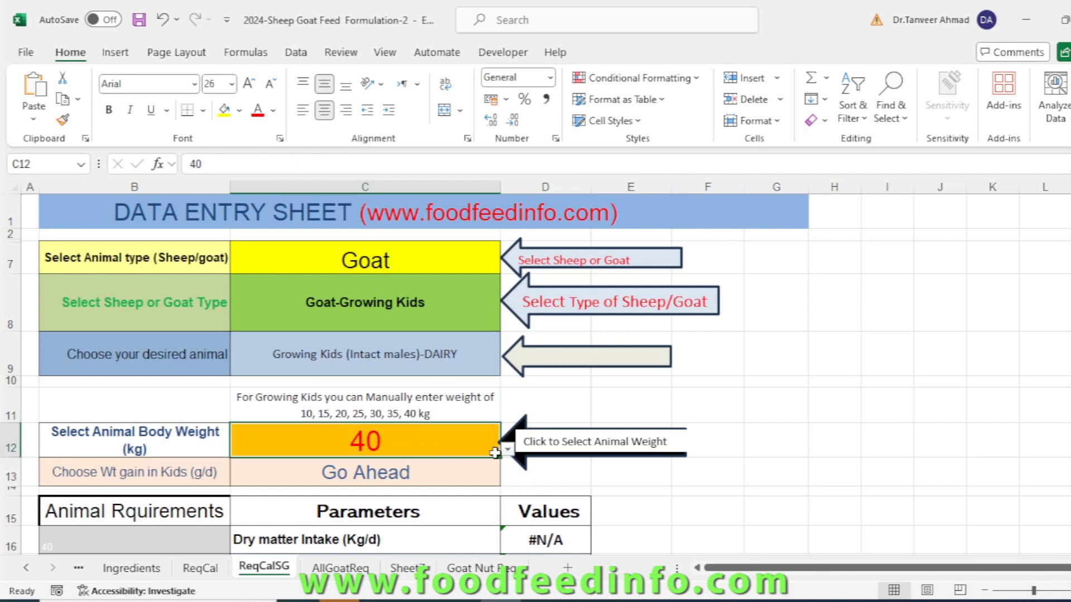
pyautogui.click(507, 451)
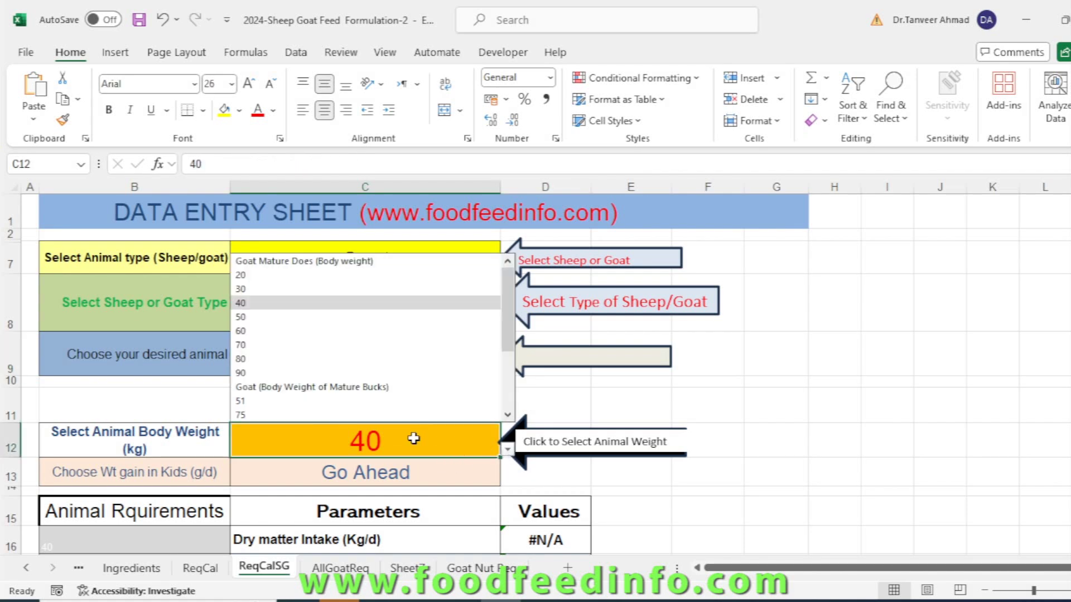
pyautogui.click(508, 415)
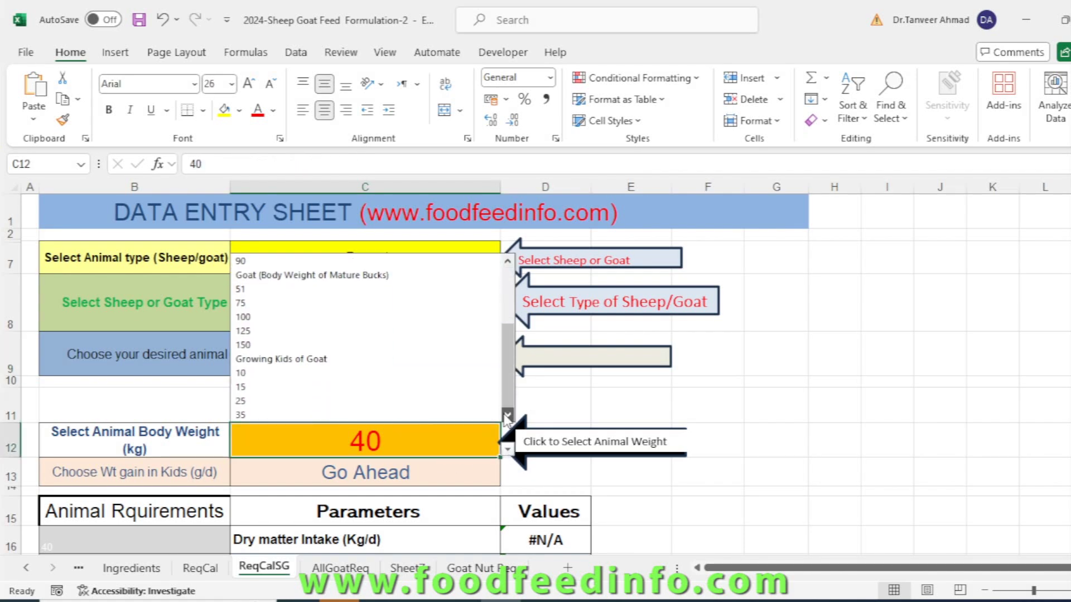
pyautogui.click(269, 394)
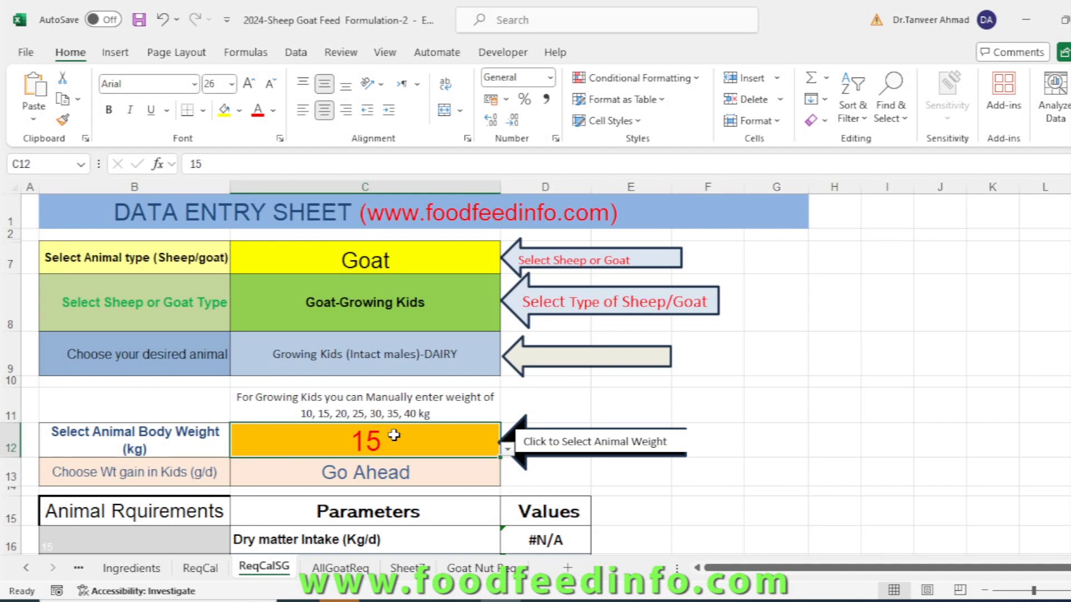
pyautogui.write('20')
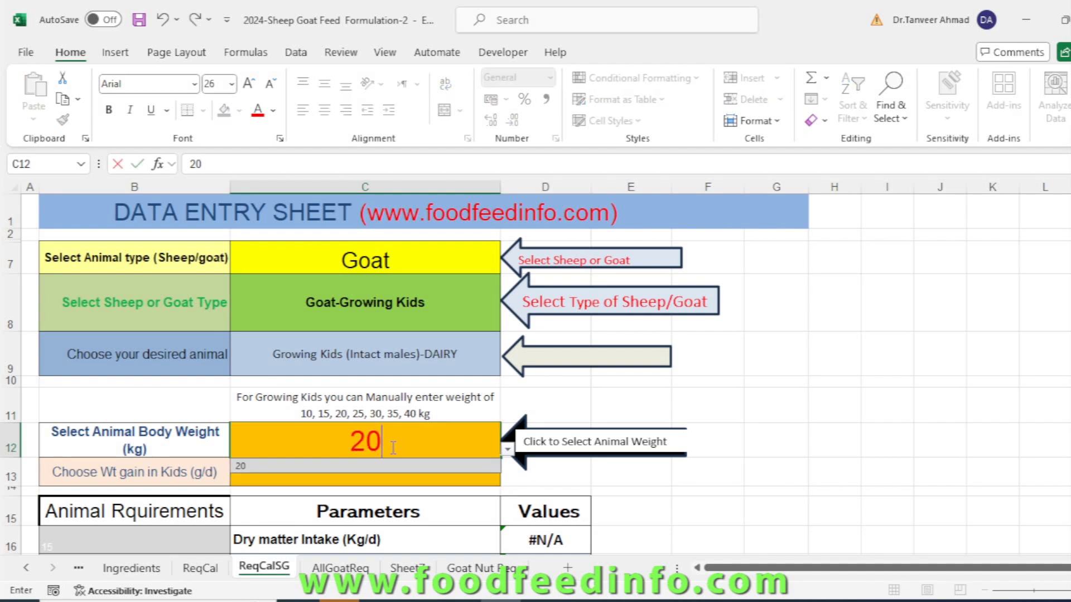
pyautogui.press('Return')
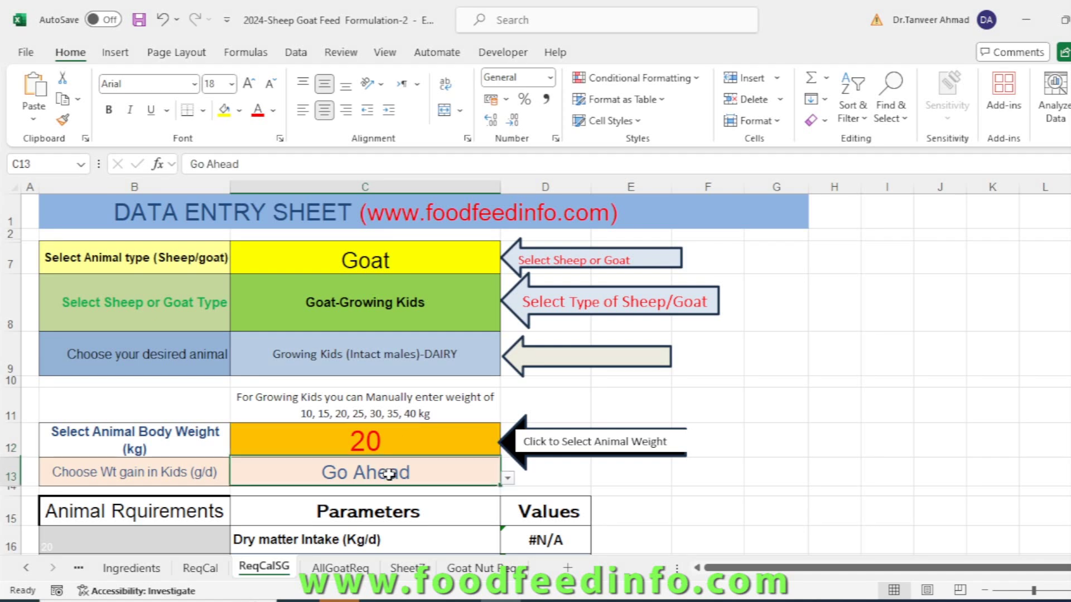
# Try C13 weight gains of 100, 200 and 300 g/d, settling on 250 g/d.
pyautogui.click(508, 478)
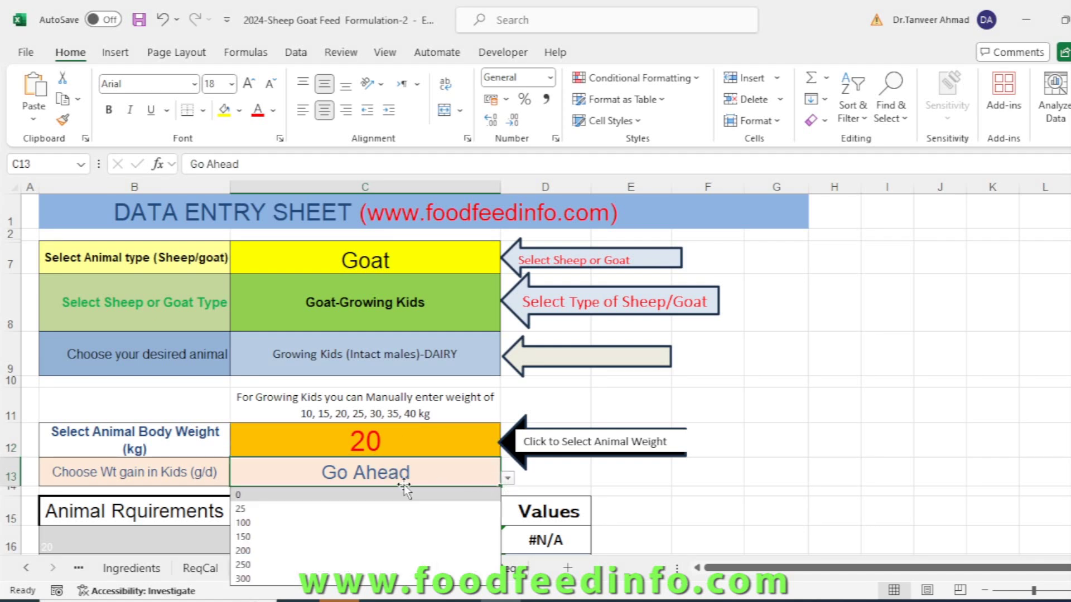
pyautogui.click(311, 524)
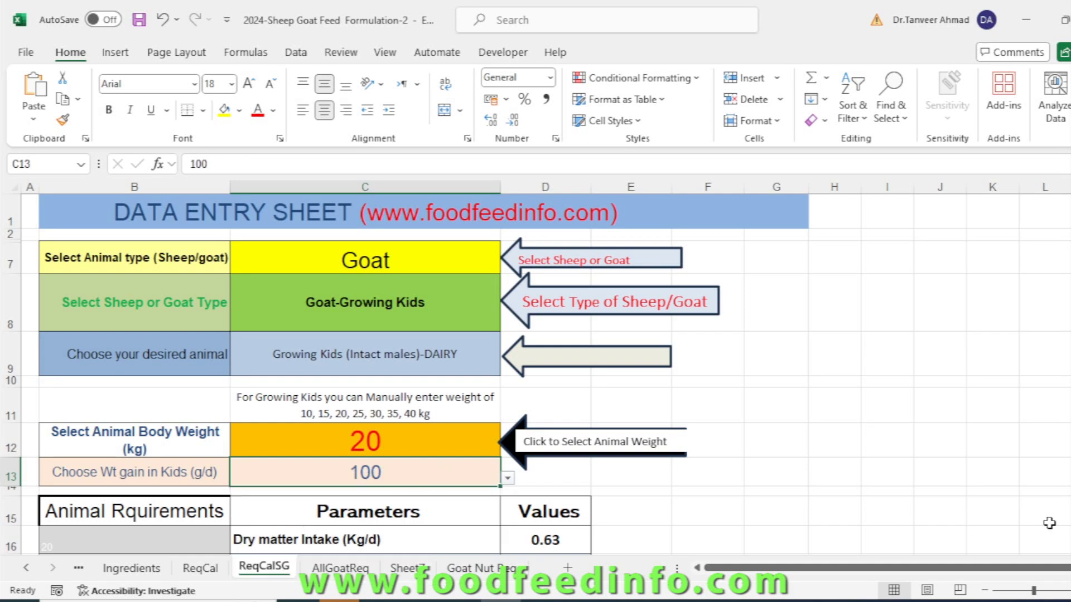
pyautogui.scroll(-2, 535, 373)
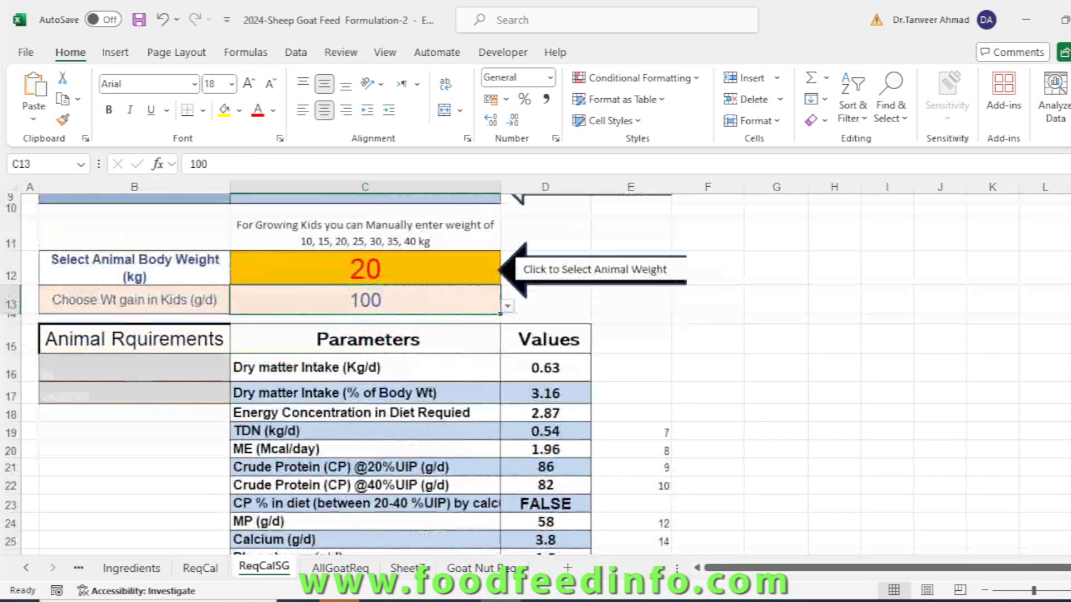
pyautogui.scroll(-1, 907, 489)
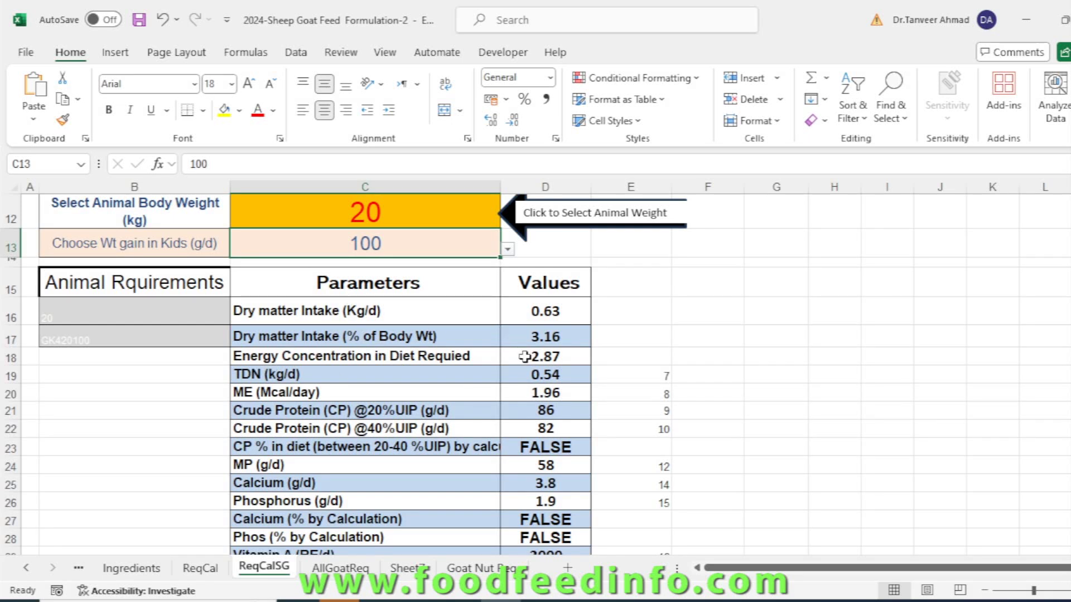
pyautogui.click(508, 250)
pyautogui.click(360, 321)
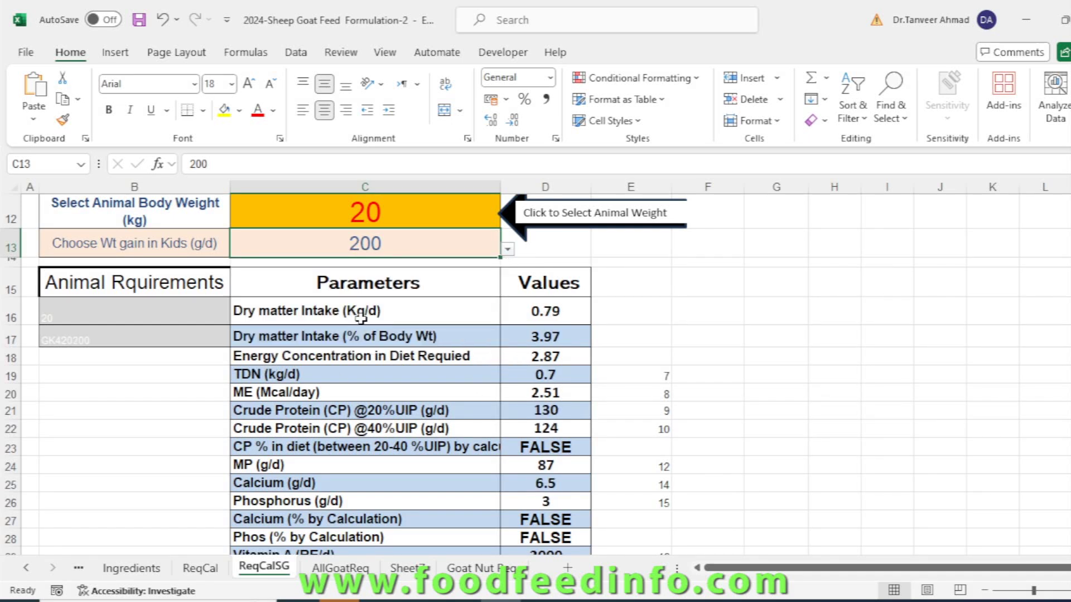
pyautogui.click(508, 250)
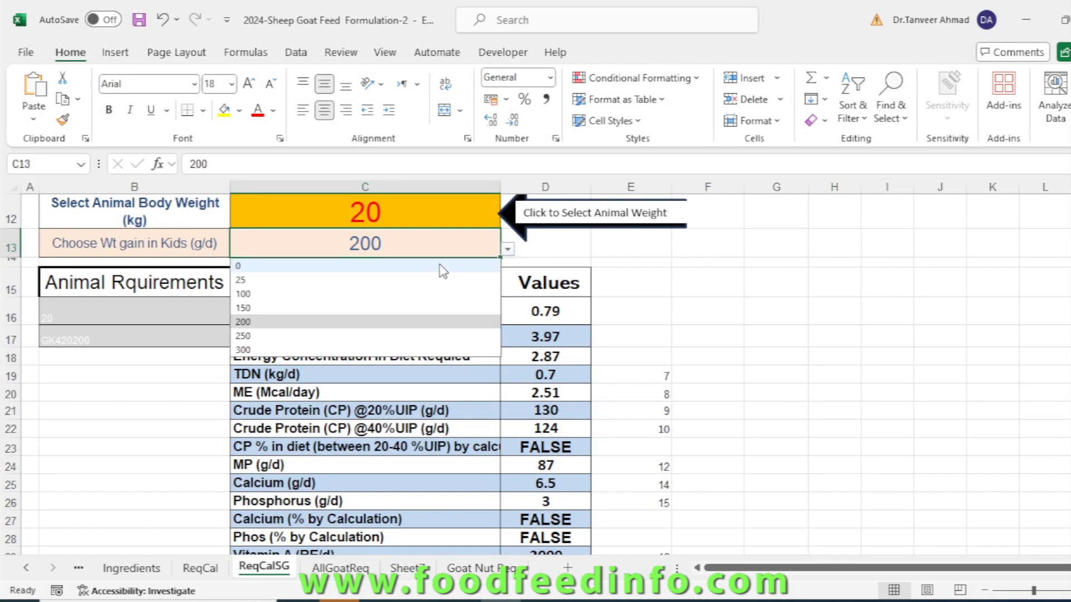
pyautogui.click(379, 349)
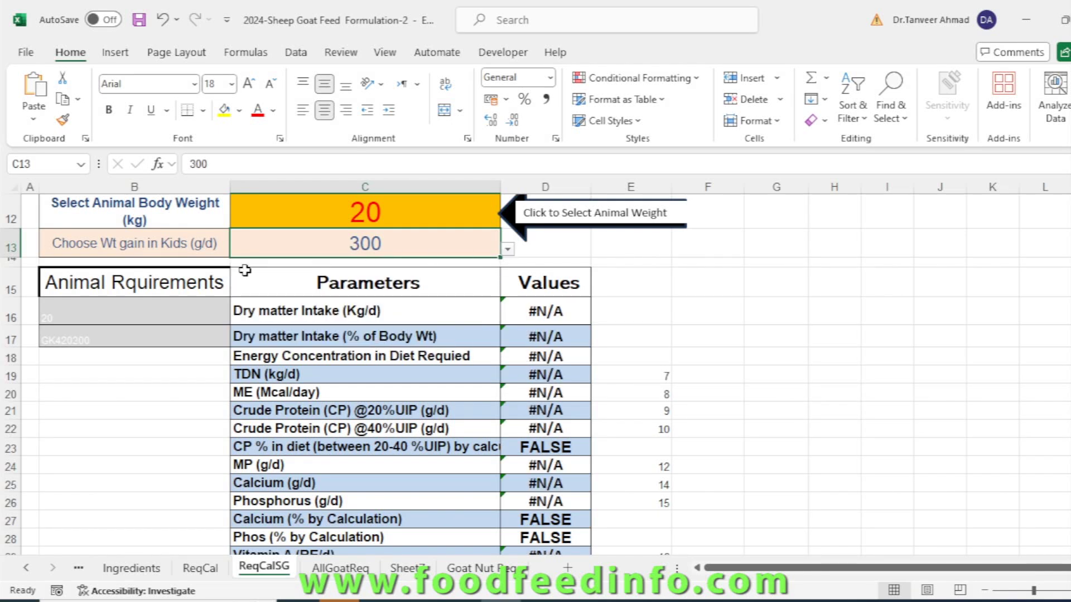
pyautogui.click(507, 249)
pyautogui.click(395, 332)
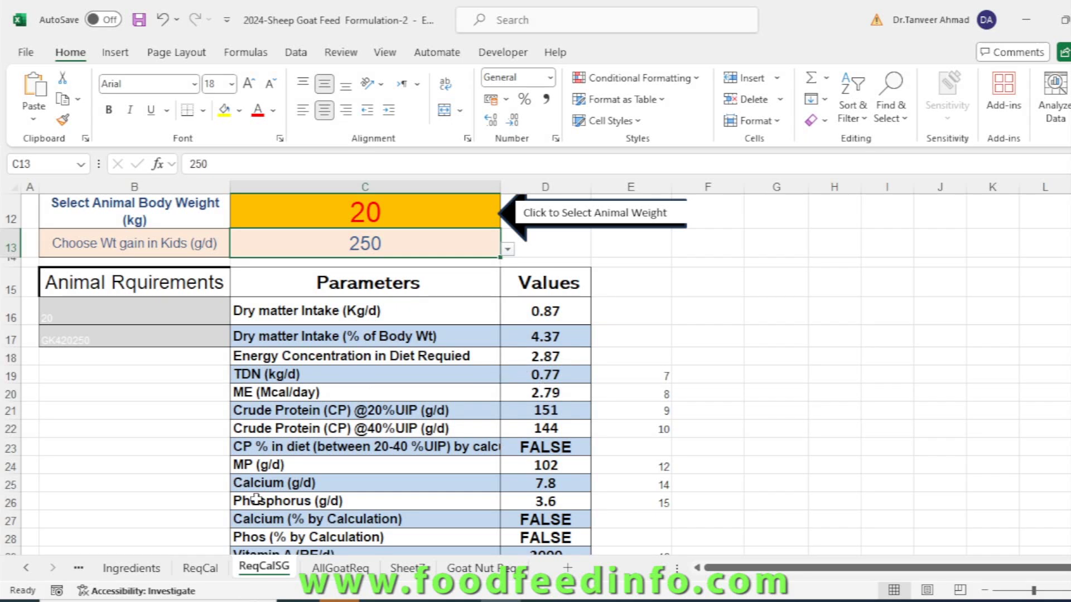
pyautogui.click(134, 569)
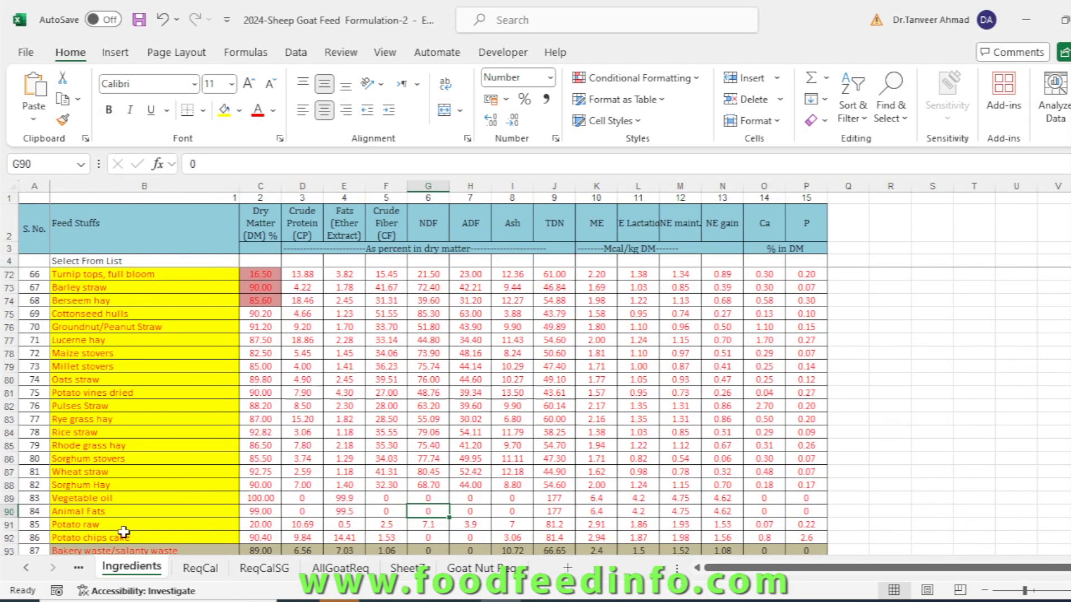
# Compare Working sheet-Khalid with ReqCalSG and select C24 to check its linked 0.87 dry matter value.
pyautogui.click(26, 568)
pyautogui.click(26, 568)
pyautogui.click(26, 568)
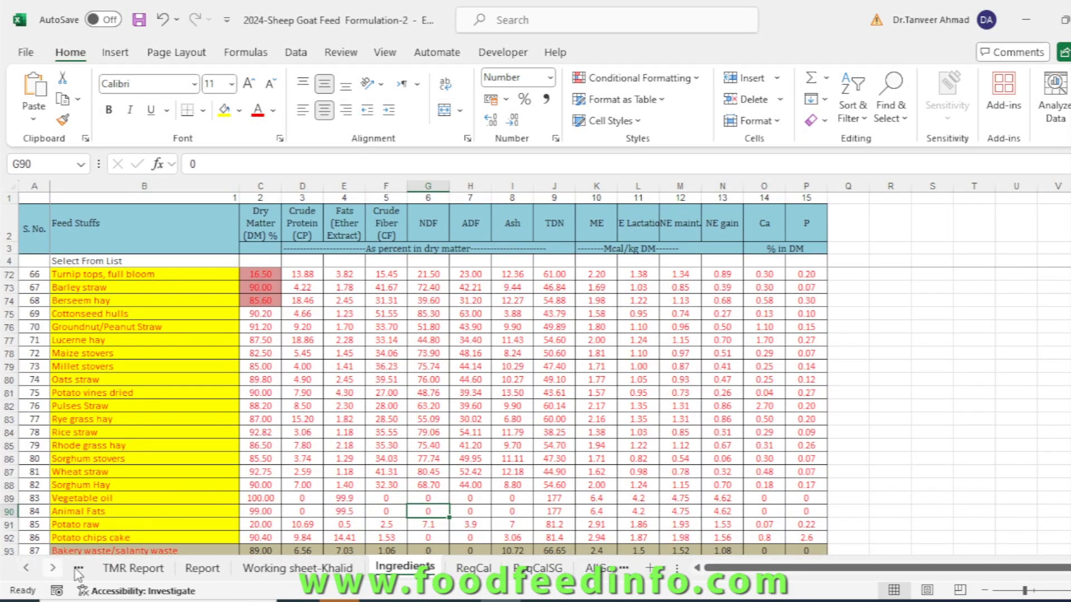
pyautogui.click(267, 566)
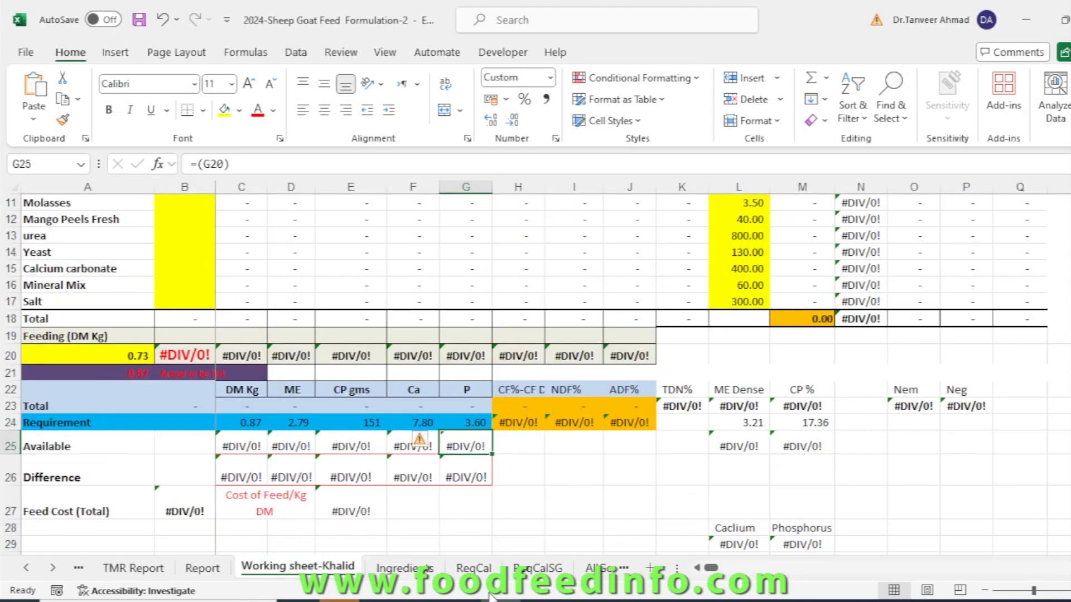
pyautogui.click(544, 569)
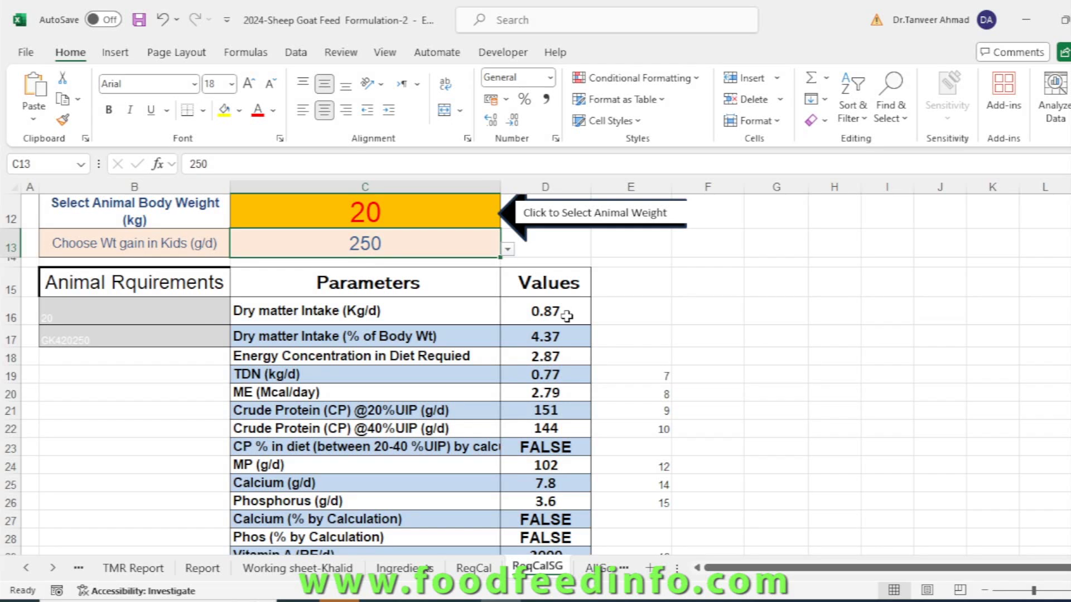
pyautogui.click(297, 568)
pyautogui.click(229, 423)
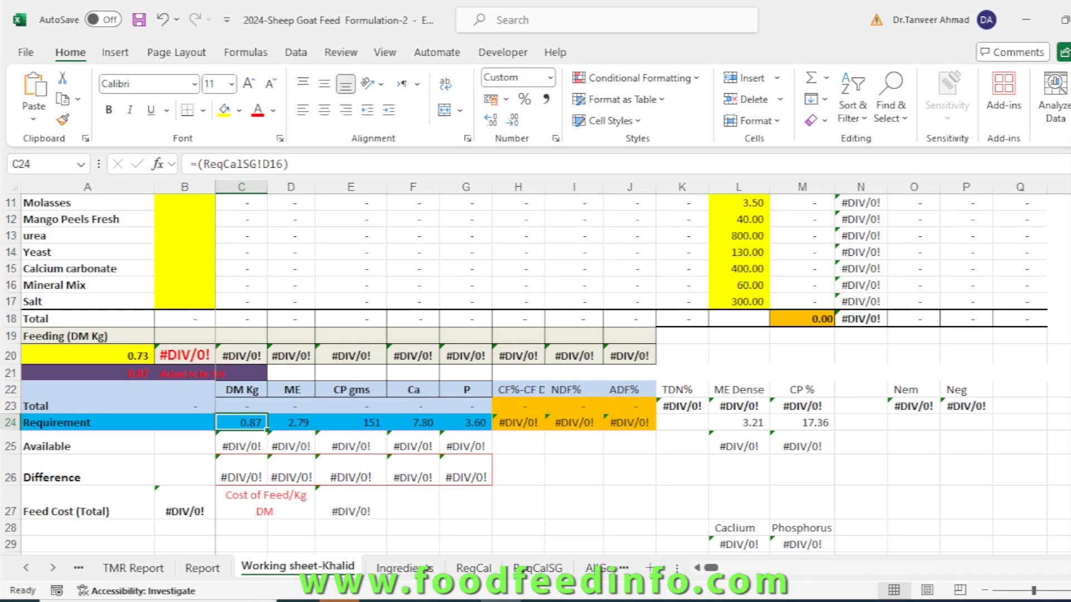
pyautogui.scroll(3, 185, 245)
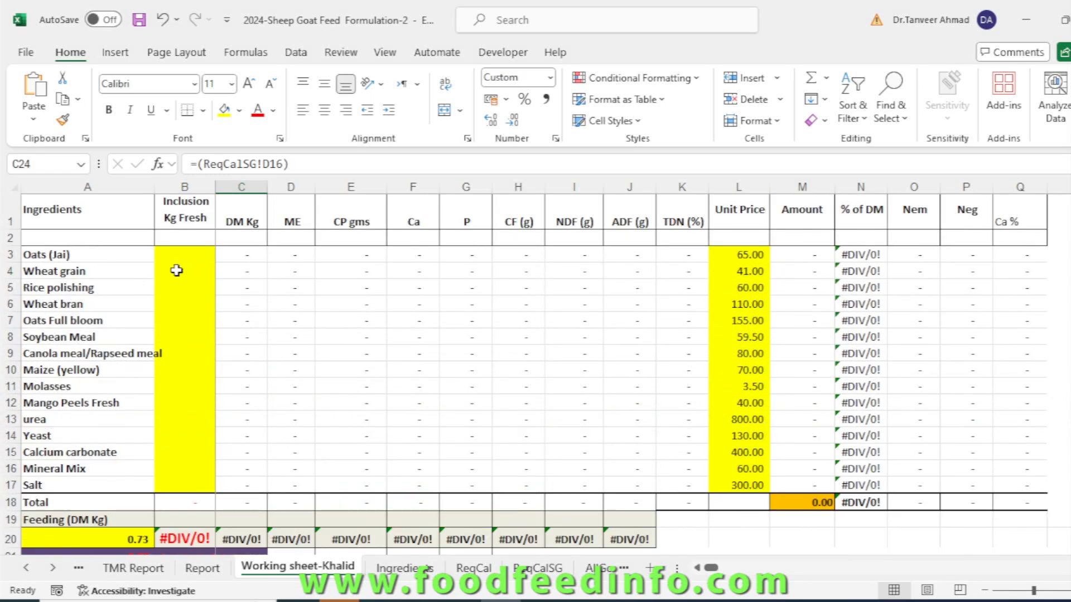